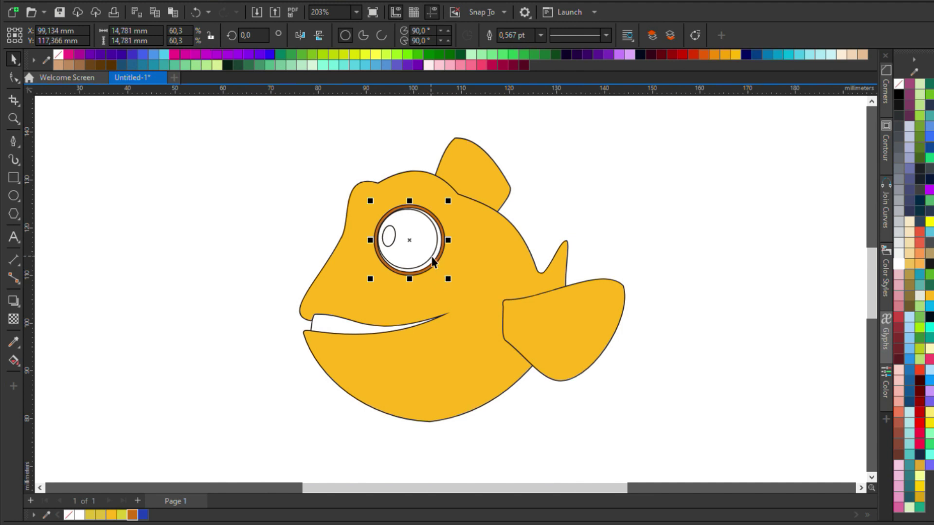
- Color the eye with brown rings, a light gray eyeball and a black pupil
click(440, 246)
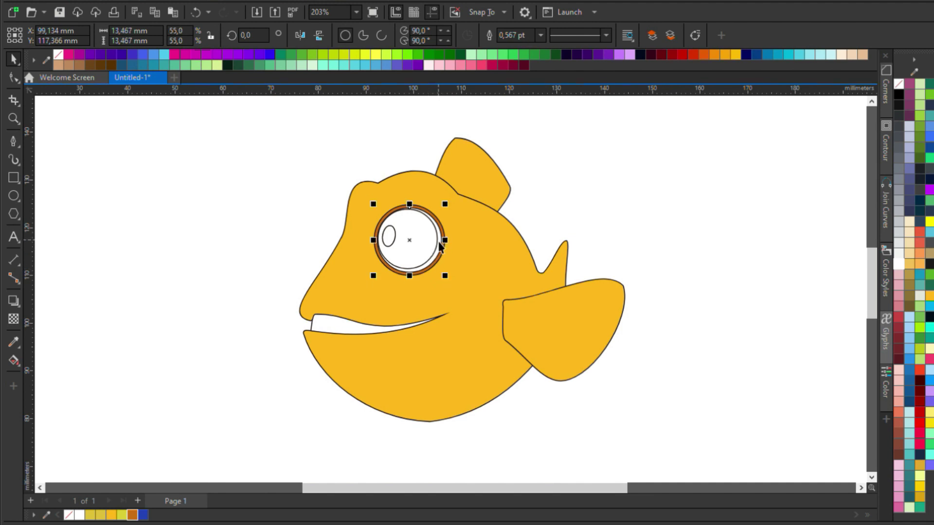
right_click(132, 517)
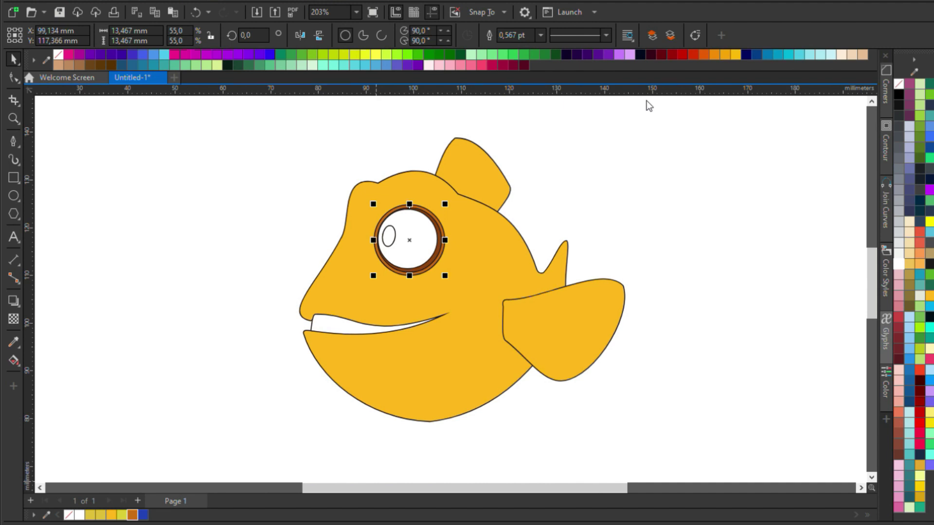
key(Tab)
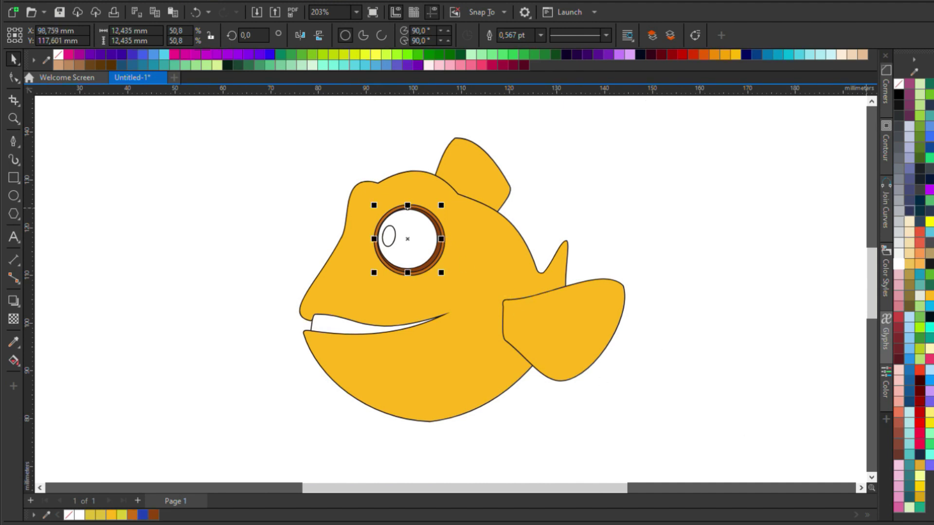
click(898, 253)
click(390, 238)
click(898, 94)
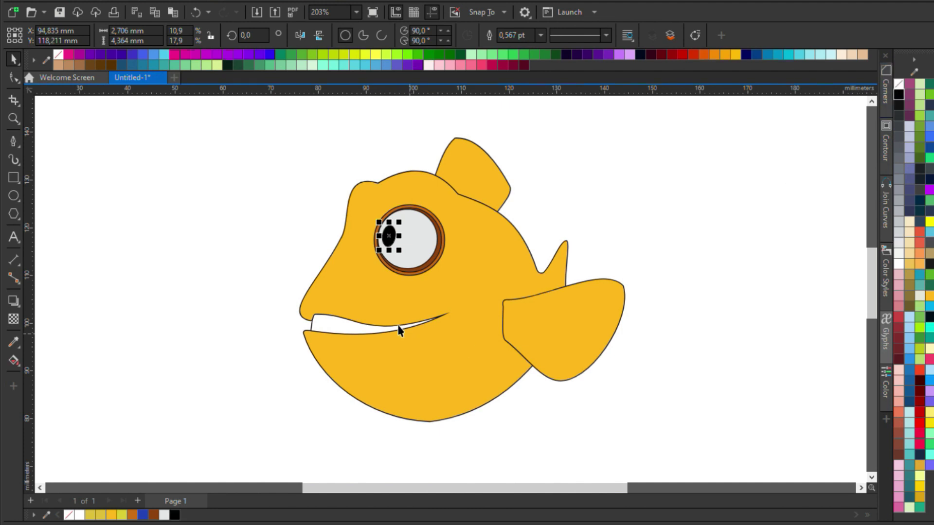
- Fill the fish's teeth shape with off-white
click(344, 335)
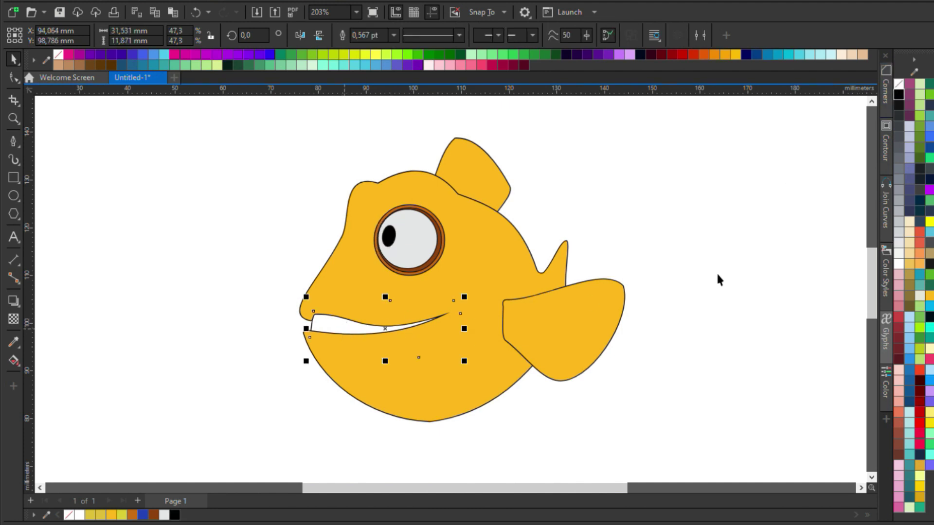
click(899, 249)
click(679, 315)
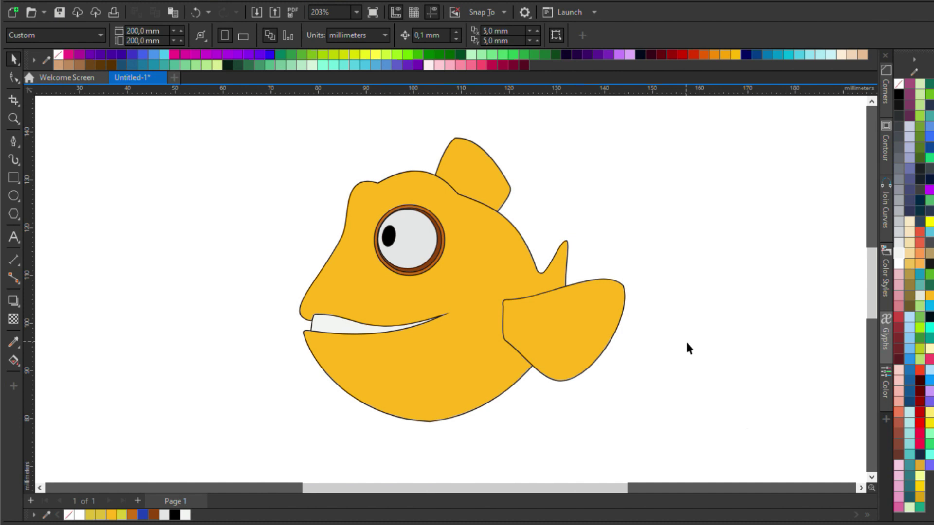
- Draw an upright ellipse about 17.6 × 23.4 mm around the fish's eye
drag(718, 429, 259, 126)
click(615, 271)
click(435, 198)
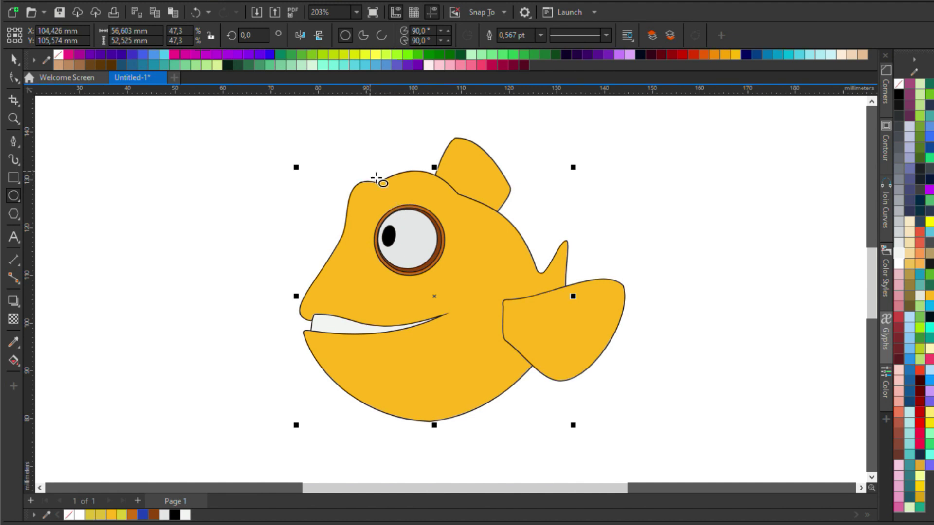
drag(377, 178, 457, 287)
key(space)
mouse_move(369, 237)
mouse_down()
mouse_move(353, 236)
mouse_move(363, 238)
mouse_up()
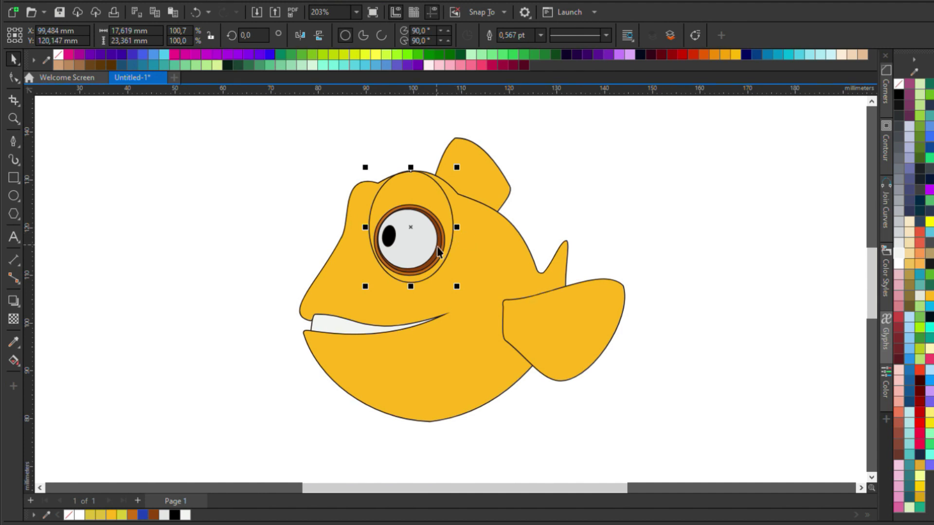
- Fill the ellipse orange-brown without an outline and place it with blurred edges behind the eye, inside the body
click(134, 516)
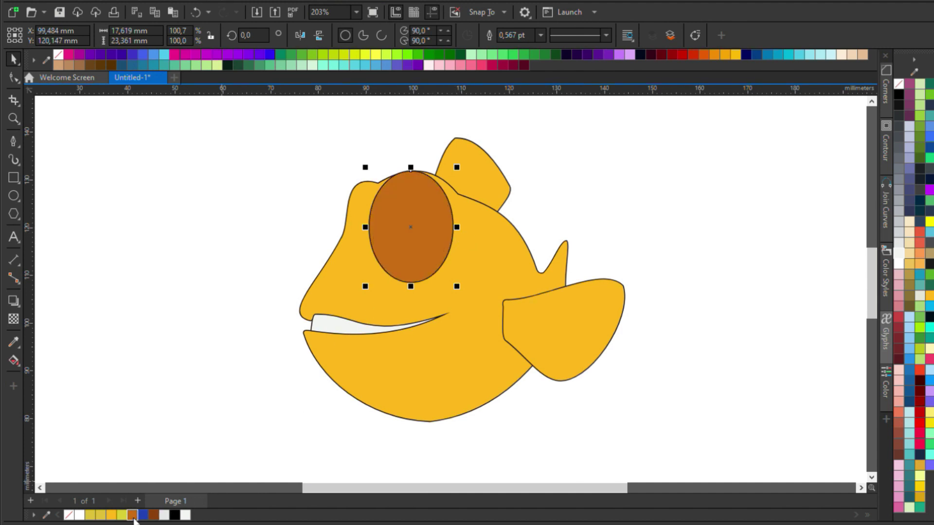
right_click(71, 516)
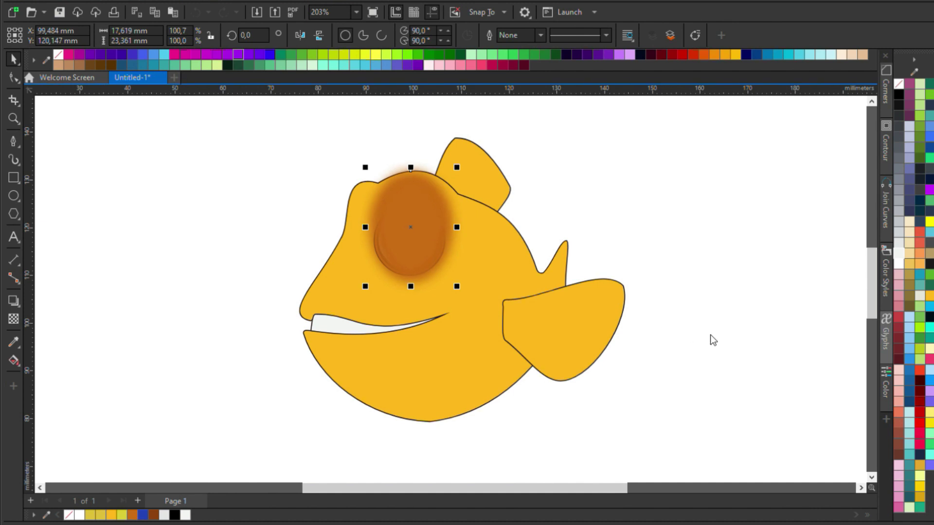
key(Escape)
key(ctrl+z)
click(586, 210)
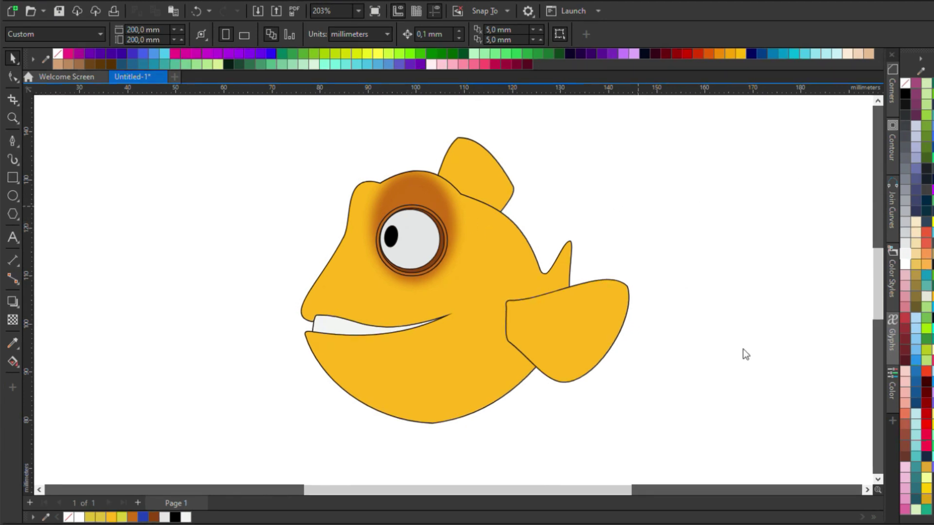
- Add a 0.333 mm outside contour to the outer eye ring and turn it into a soft dark shadow
scroll(446, 287, up, 4)
click(454, 229)
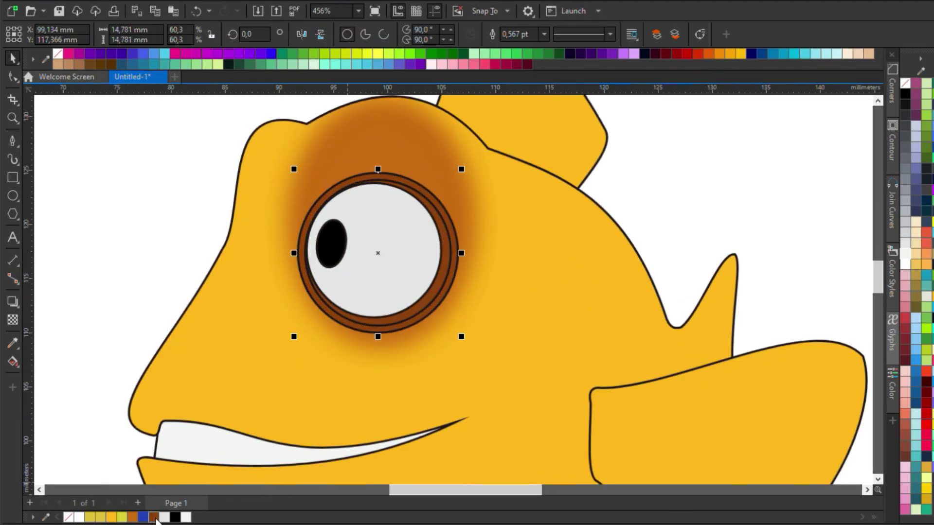
key(ctrl+shift+q)
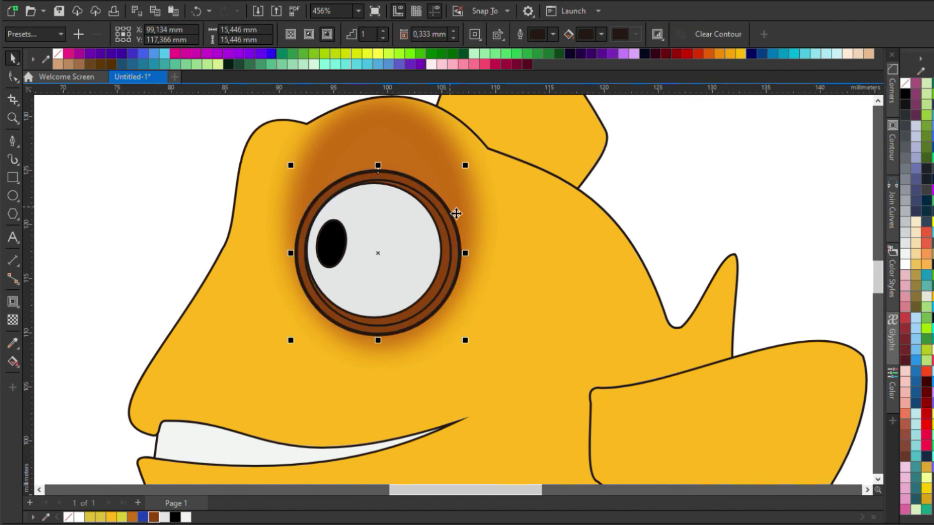
click(659, 212)
click(453, 212)
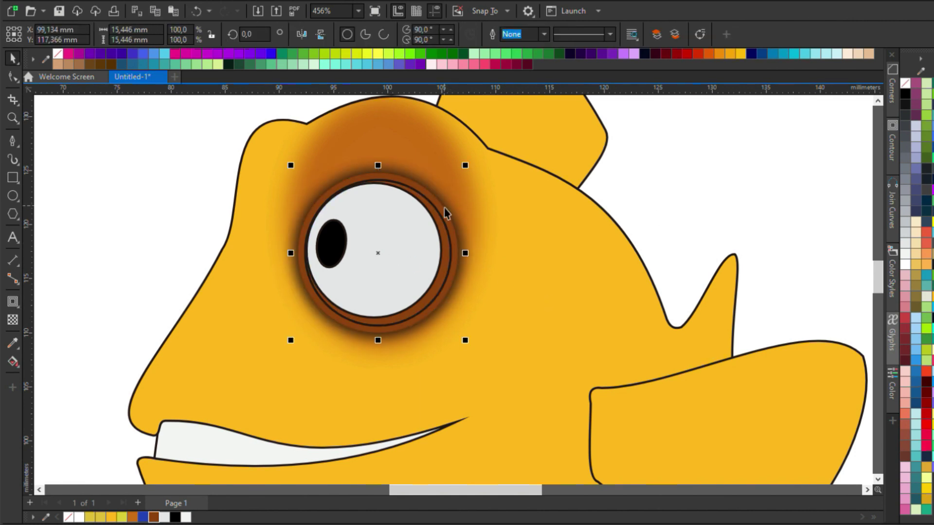
- Soften the brown eye rings without outlines and add a contour circle about 12.9 mm across behind the eyeball
click(451, 211)
key(Escape)
click(423, 244)
key(Escape)
click(439, 219)
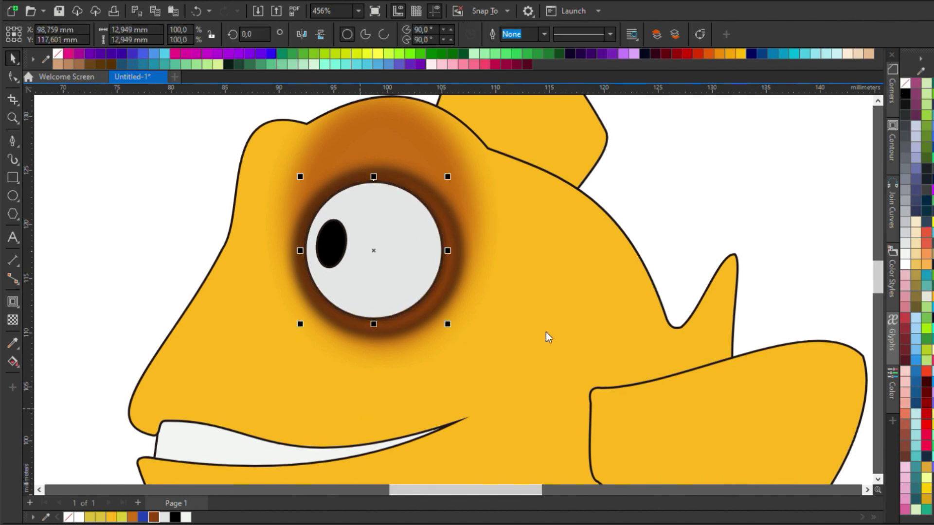
- Apply a round white-to-gray gradient fill to the eyeball, with its light center shifted toward the pupil
key(g)
click(51, 34)
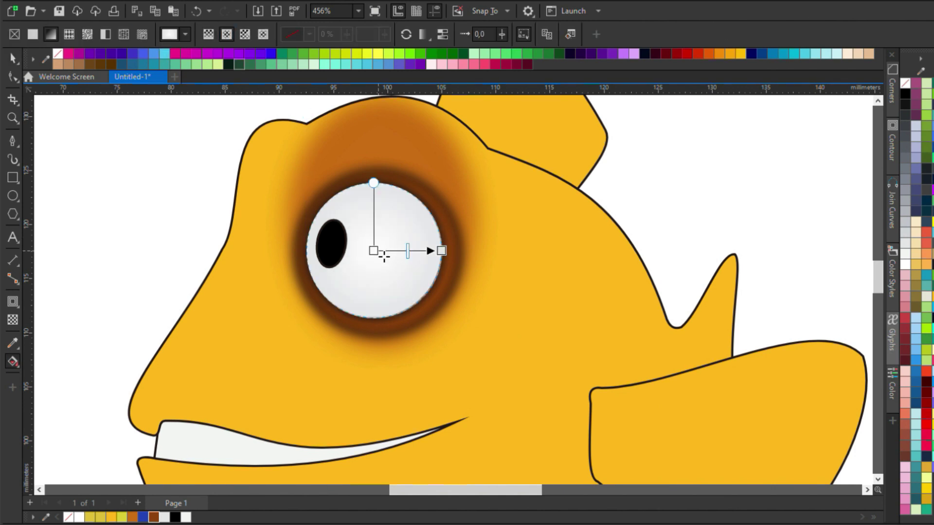
drag(407, 250, 370, 258)
drag(342, 199, 344, 159)
key(space)
key(Escape)
- Apply a black to dark gray gradient fill to the pupil, lightening toward its upper right
click(336, 243)
key(g)
drag(346, 243, 365, 217)
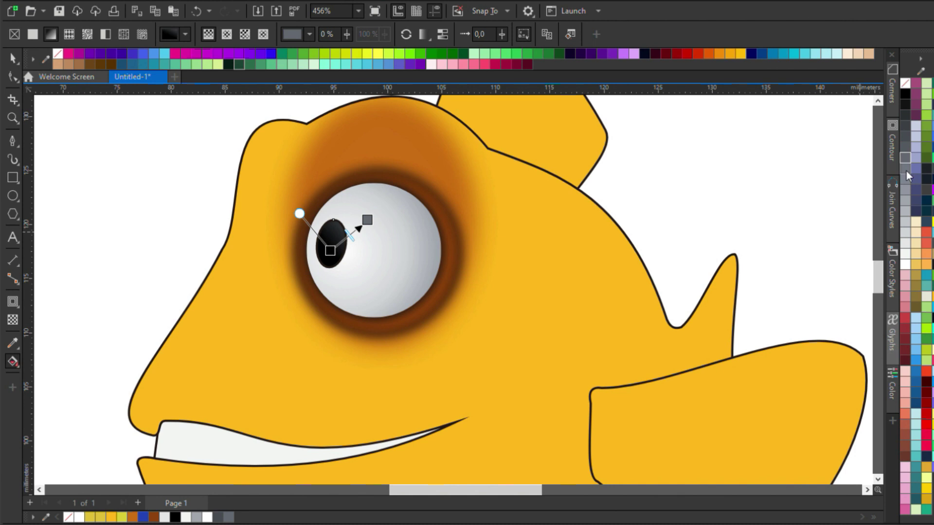
key(space)
- Widen the dark contour circle behind the eyeball to about 13.3 mm and blend it softly
click(417, 227)
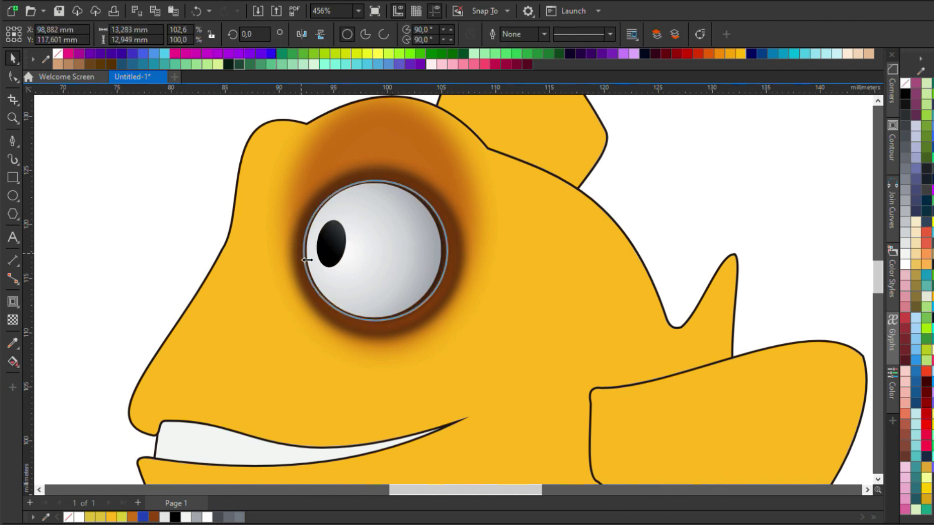
key(Escape)
click(428, 243)
click(331, 243)
- Refine the eyeball's gradient so a bright white highlight sits beside the pupil
drag(364, 209, 364, 202)
double_click(415, 215)
click(711, 188)
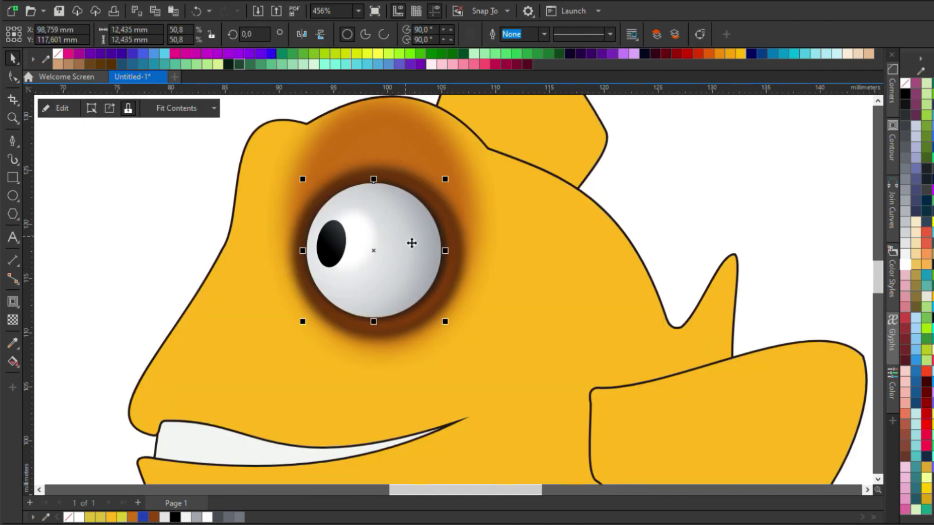
key(g)
key(space)
key(Escape)
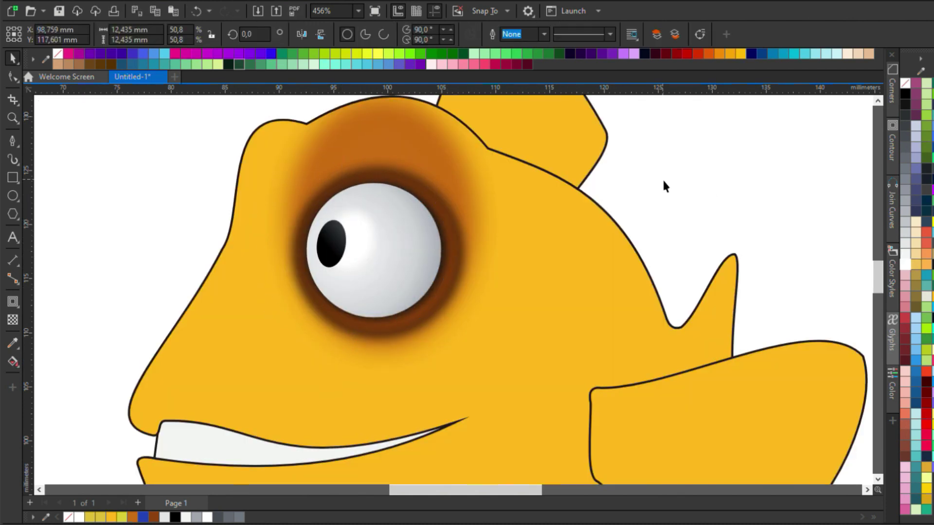
- Draw a curved gray shadow with a soft edge along the lower right rim of the eyeball
key(i)
key(F5)
click(458, 226)
click(307, 296)
key(F10)
drag(383, 262, 400, 306)
key(space)
click(905, 157)
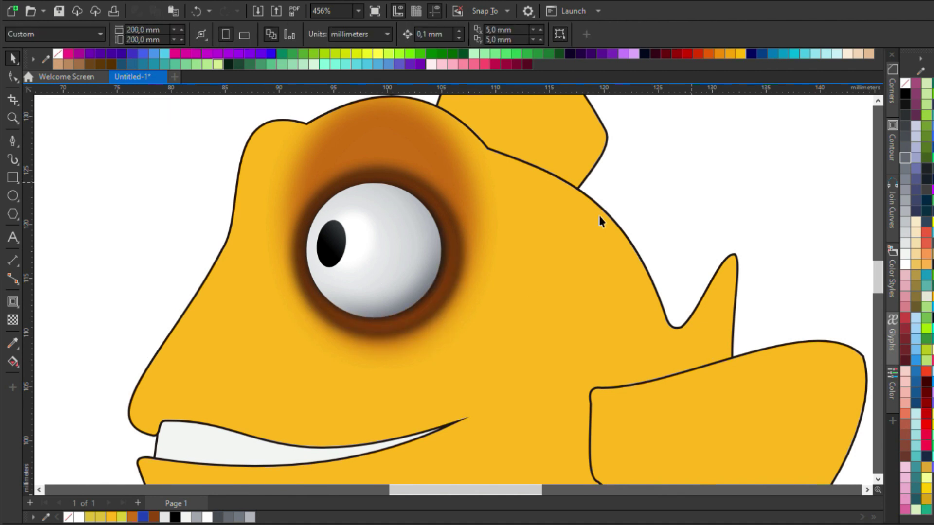
- Add small white highlights at the upper right and left edges of the pupil
click(344, 247)
key(plus)
click(905, 264)
drag(355, 219, 335, 241)
scroll(335, 252, up, 1)
scroll(386, 227, down, 1)
scroll(387, 227, up, 2)
scroll(335, 241, down, 2)
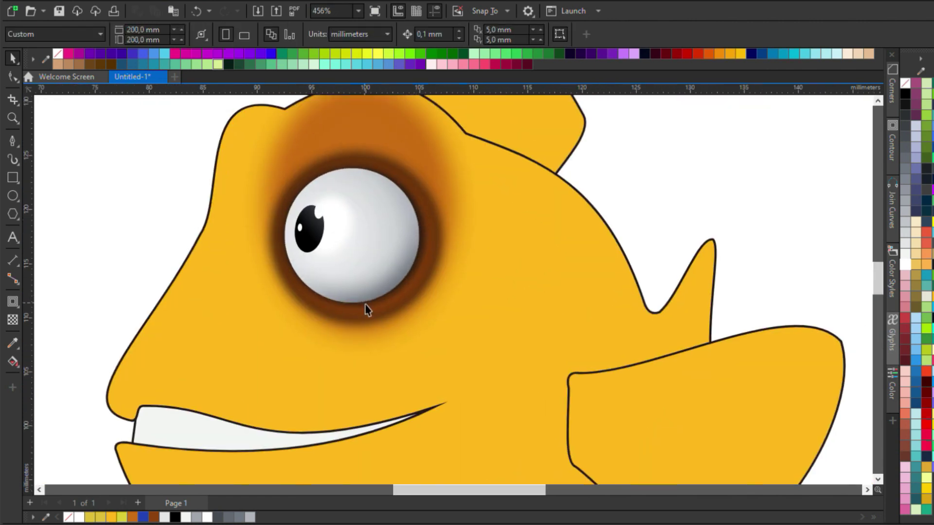
- Create a soft yellow crescent about 14 × 7.3 mm along the lower eye ring, starting from a circle
click(400, 327)
click(13, 196)
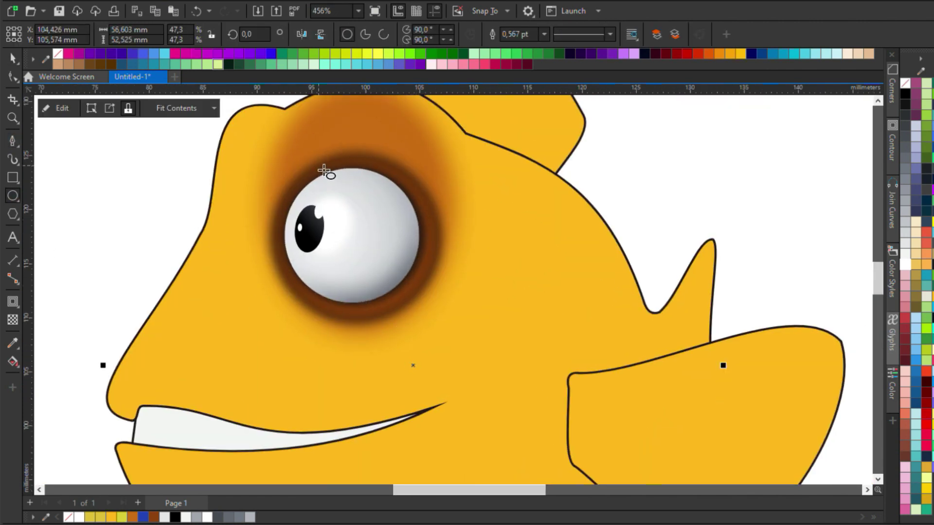
drag(277, 152, 463, 339)
key(space)
mouse_move(386, 250)
mouse_down()
mouse_move(560, 250)
mouse_move(448, 311)
mouse_move(408, 236)
mouse_up()
drag(455, 326, 415, 276)
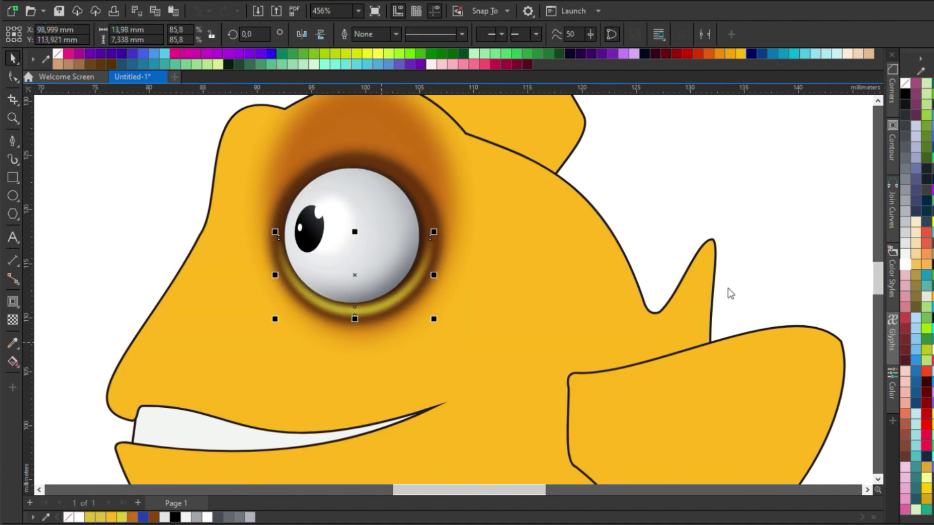
- Mirror a copy of the yellow crescent onto the upper eye ring and make it slimmer
drag(355, 319, 351, 155)
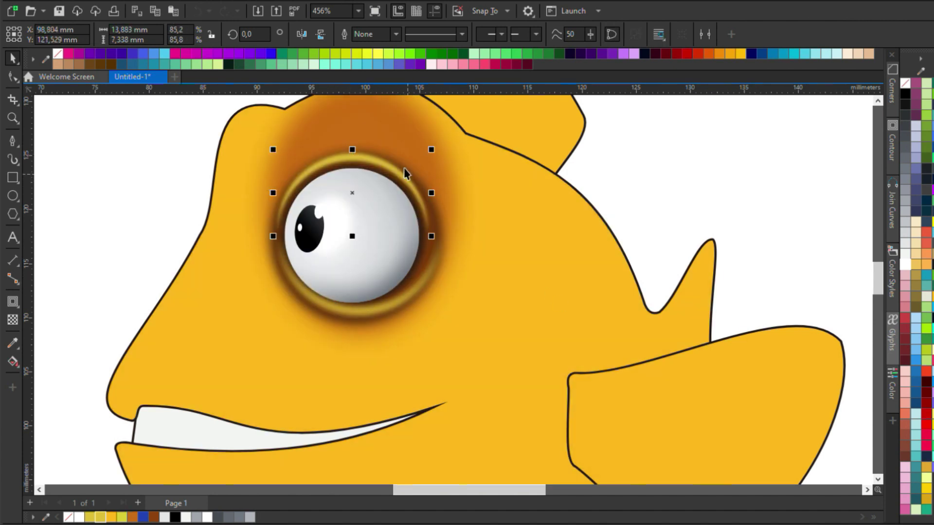
double_click(357, 166)
key(space)
- Open the body's clipped contents, adjust the soft brown ellipse around the eye and finish editing
click(354, 333)
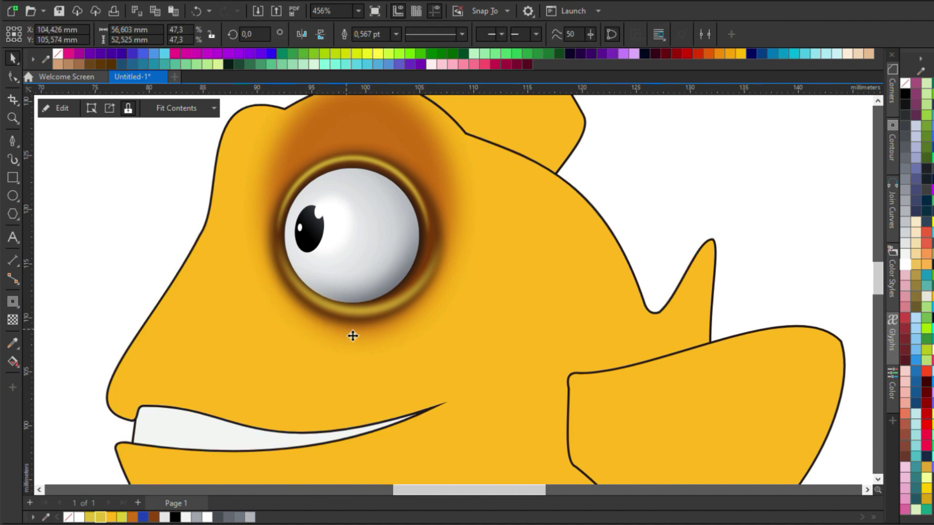
ctrl+click(322, 162)
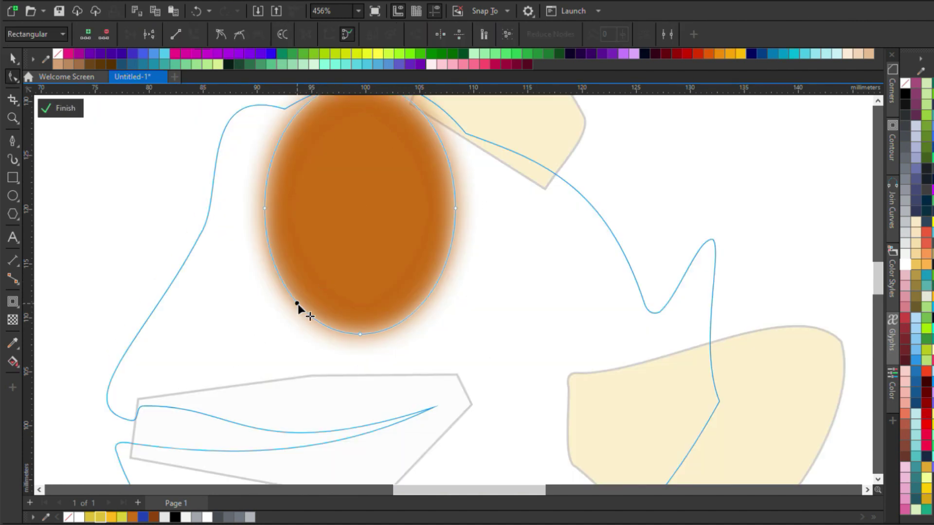
ctrl+click(191, 173)
ctrl+click(343, 328)
key(space)
key(space)
key(space)
drag(273, 192, 279, 185)
key(space)
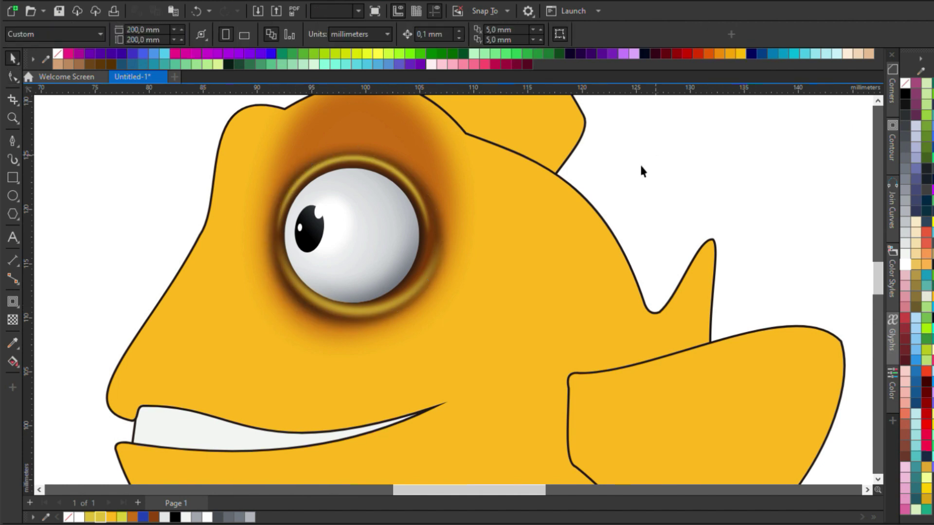
click(659, 159)
- Draw a closed narrow outline arching over the eye from its lower left side to its right side
scroll(365, 158, down, 2)
key(F5)
click(267, 267)
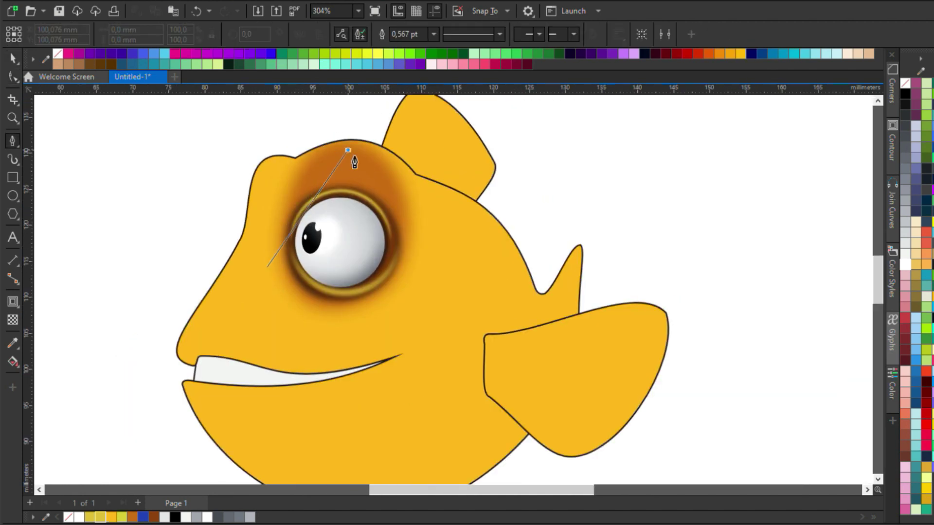
click(348, 150)
click(415, 254)
click(408, 244)
click(347, 166)
click(274, 271)
- Bend the segments of the narrow outline into smooth arcs following the brown area above the eye
key(F10)
drag(354, 159, 387, 186)
click(343, 162)
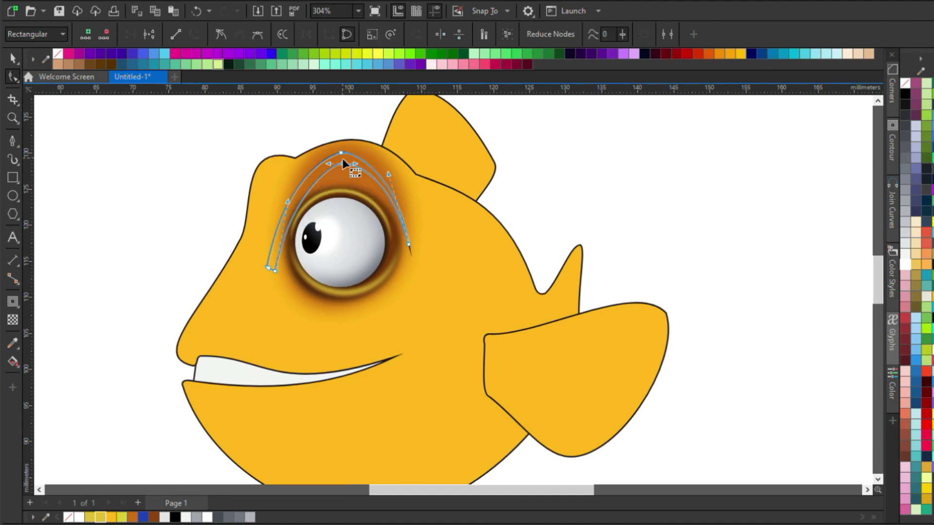
key(space)
key(space)
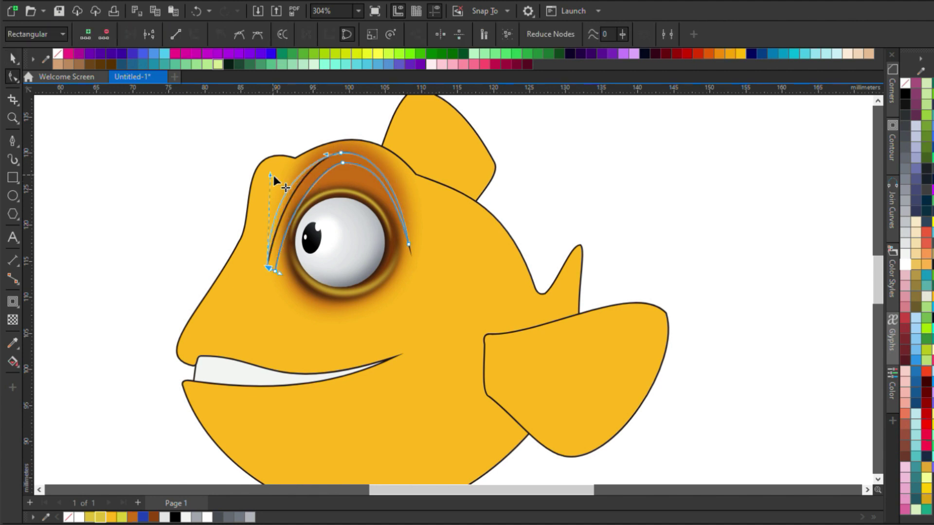
- Fill the arc above the eye with the body's orange-yellow, without an outline and with softened edges
key(space)
click(112, 518)
right_click(68, 517)
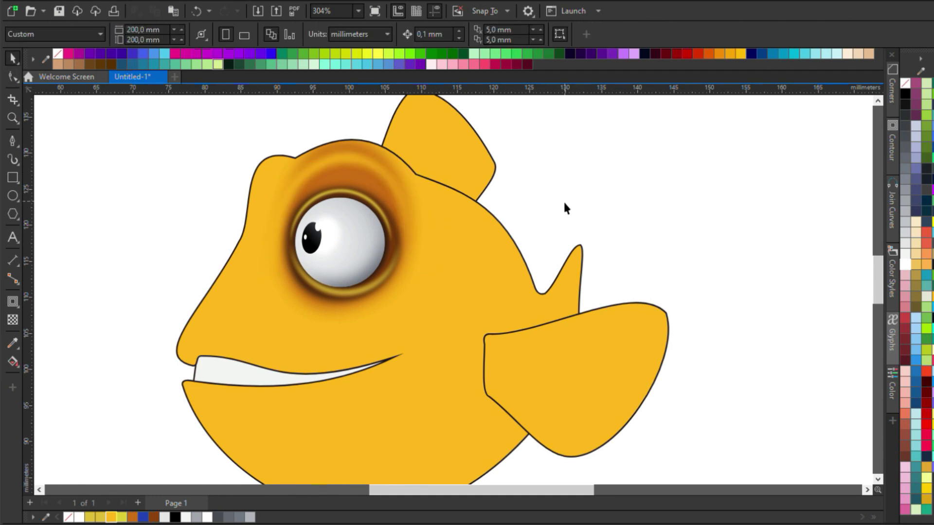
click(646, 214)
click(486, 226)
key(Escape)
click(13, 141)
click(306, 140)
click(225, 308)
key(space)
click(368, 384)
click(278, 211)
drag(277, 210, 316, 292)
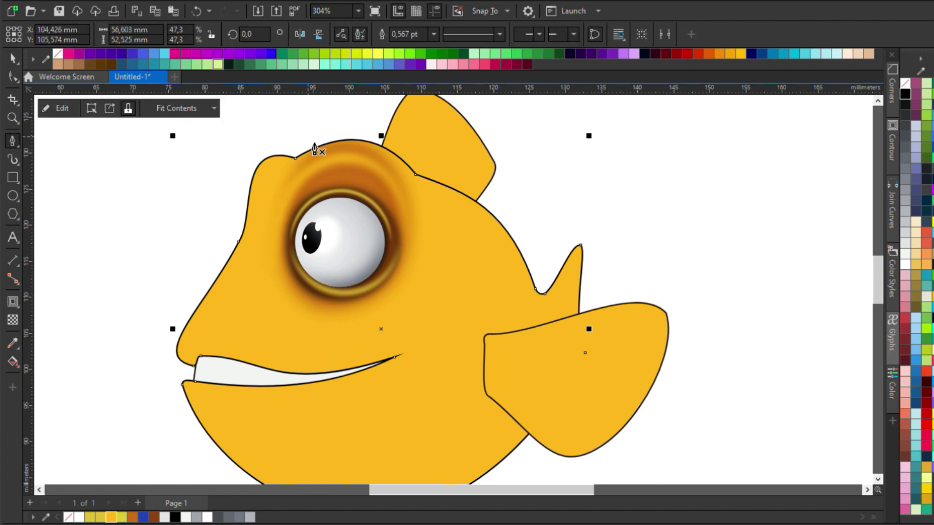
- Draw a closed five-sided outline around the eye, reaching from above the head to just above the mouth
key(space)
click(304, 138)
click(214, 327)
click(403, 334)
click(436, 227)
click(371, 118)
click(304, 138)
- Bend the outline's lower, right and left sides into smooth curves, forming a shape about 32.1 × 32.9 mm
key(F10)
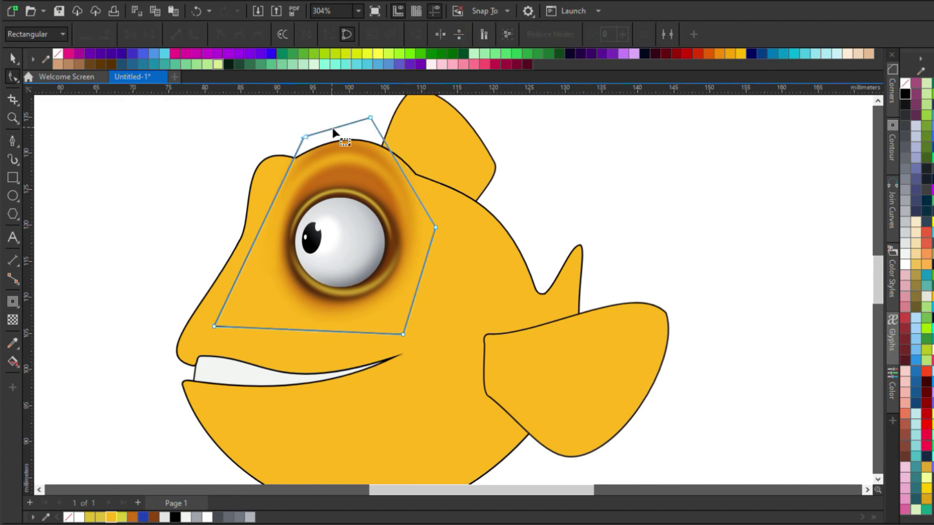
drag(238, 327, 340, 359)
drag(421, 278, 444, 278)
drag(277, 194, 255, 285)
key(space)
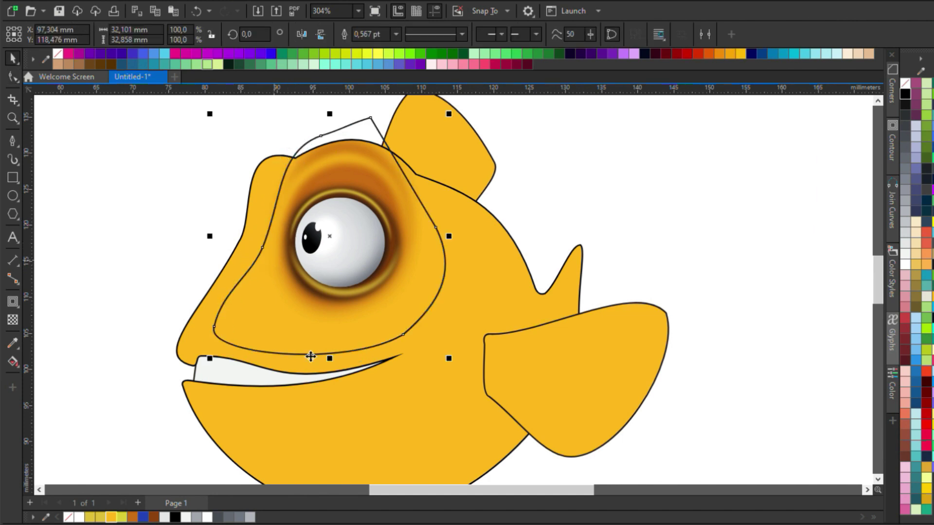
- Fill the outline around the eye with soft-edged yellow, without an outline, and place it inside the body behind the brown area
click(111, 517)
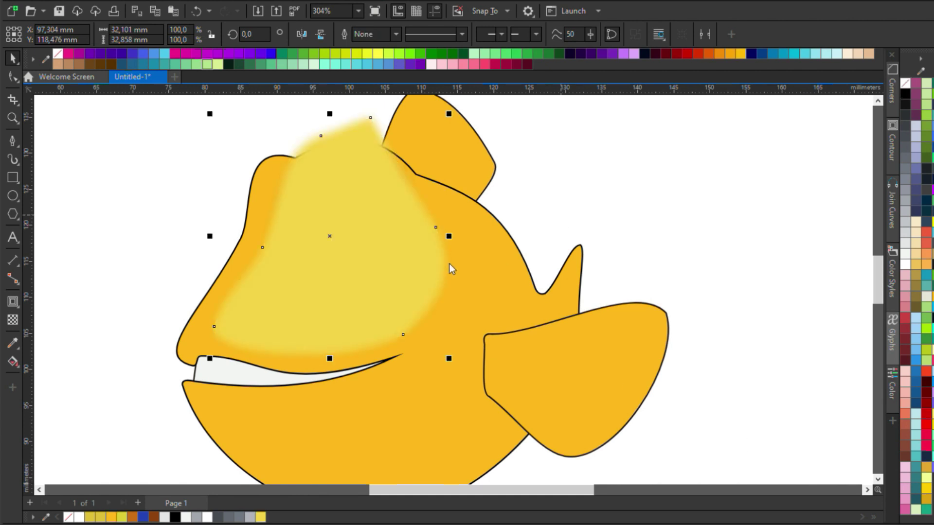
key(ctrl+Page_Down)
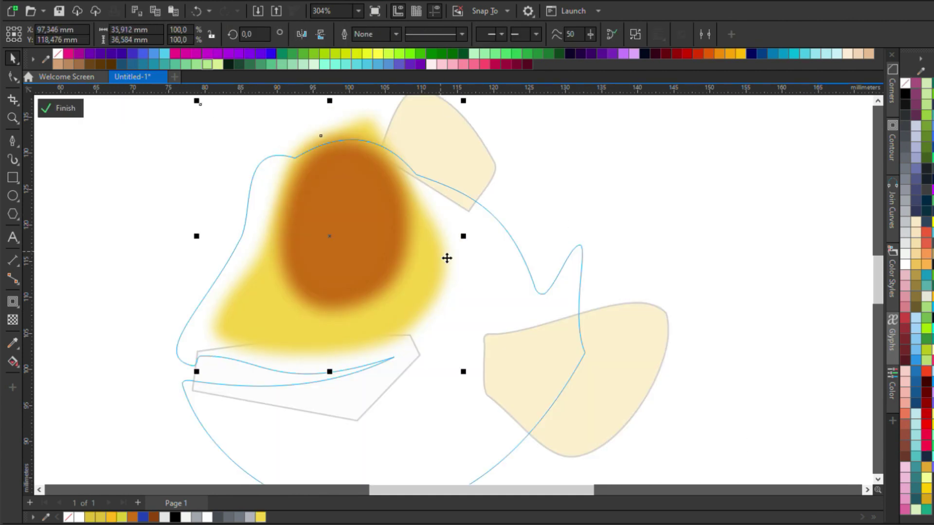
key(Escape)
- Draw a curved triangular highlight about 13.4 × 9.9 mm between eye and mouth, filled with pale yellow and soft edges
click(255, 282)
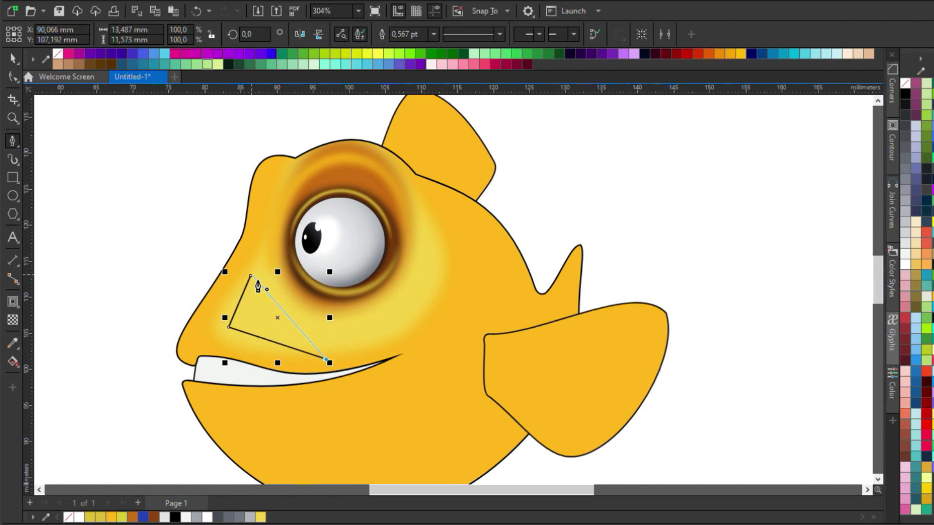
key(F10)
drag(235, 330, 278, 314)
key(space)
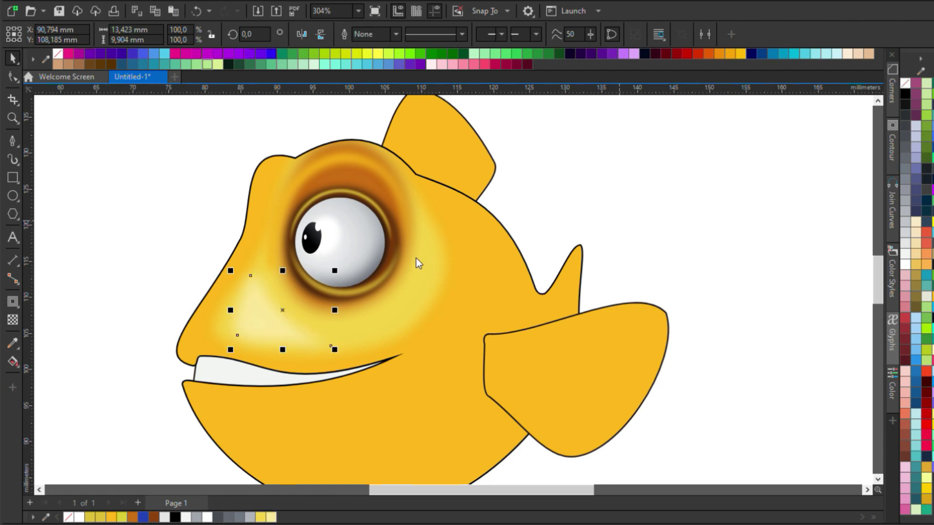
- Draw a closed outline over the front of the face, running from the forehead along the snout to the mouth
click(305, 142)
click(255, 240)
click(191, 328)
click(204, 364)
click(181, 383)
drag(125, 333, 130, 321)
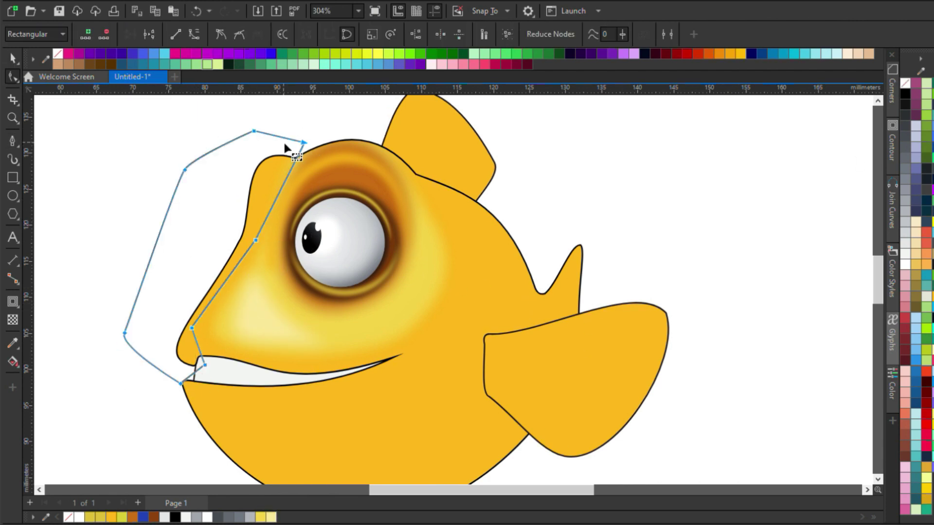
- Bend the inner side of the snout outline into smooth curves, forming a shape about 25.0 × 35.1 mm
click(229, 182)
click(252, 239)
drag(200, 320, 203, 354)
key(space)
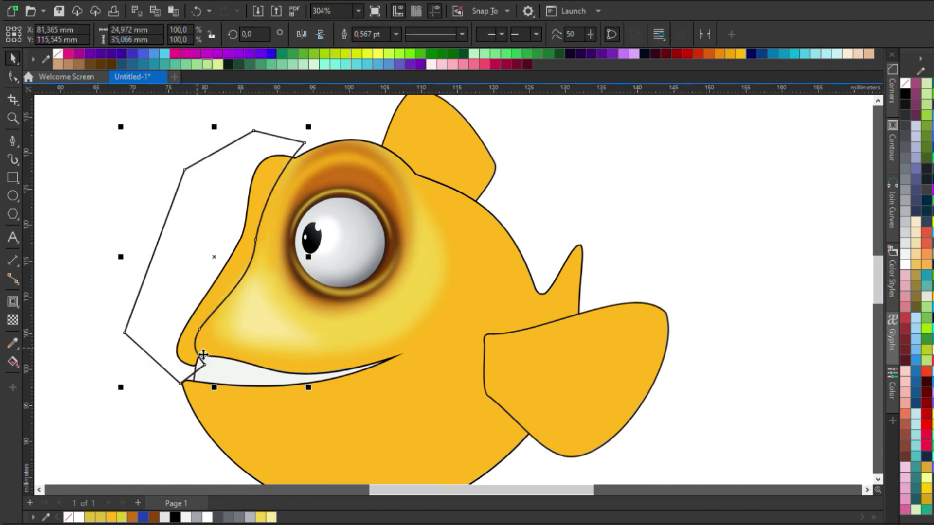
- Fill the snout shape with a darker orange-yellow, remove its outline, soften its edges and place it inside the body
click(111, 517)
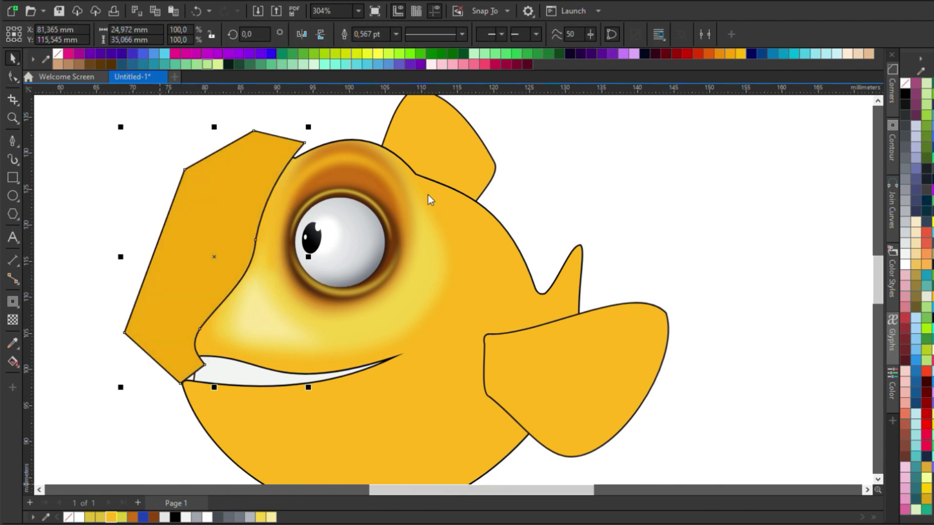
key(Escape)
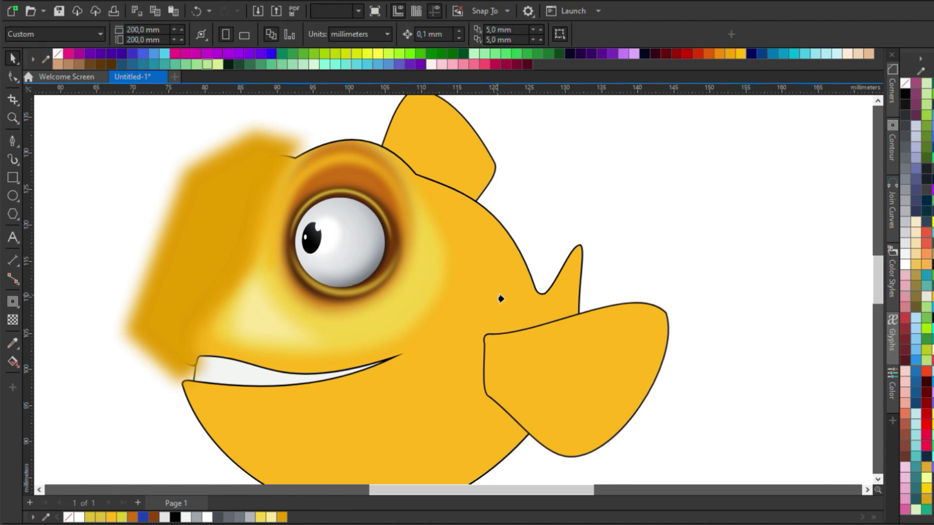
click(500, 298)
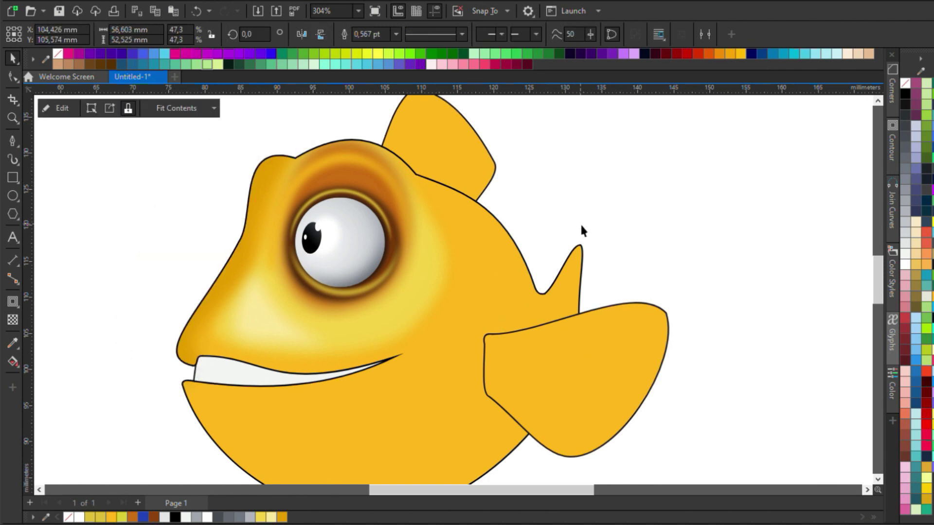
- Recolor the snout shading inside the body to brownish orange
double_click(475, 278)
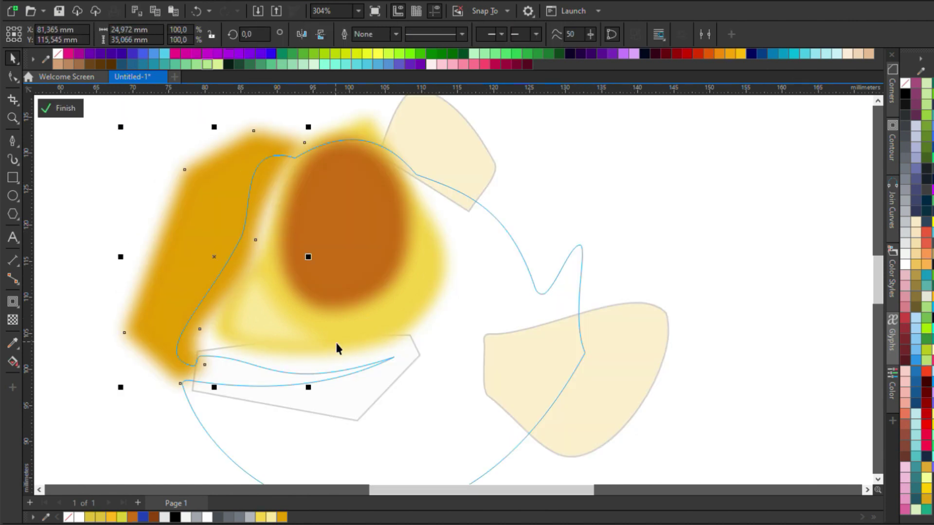
click(132, 517)
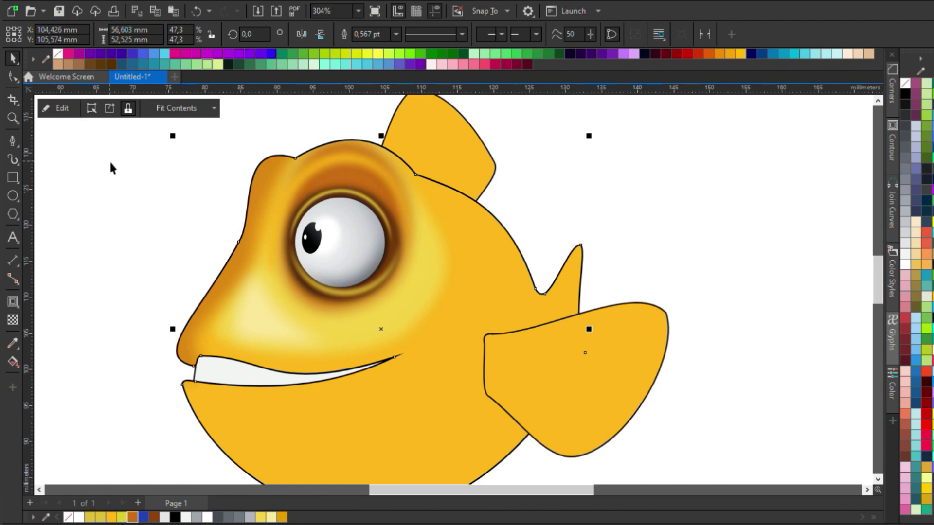
click(111, 168)
click(421, 338)
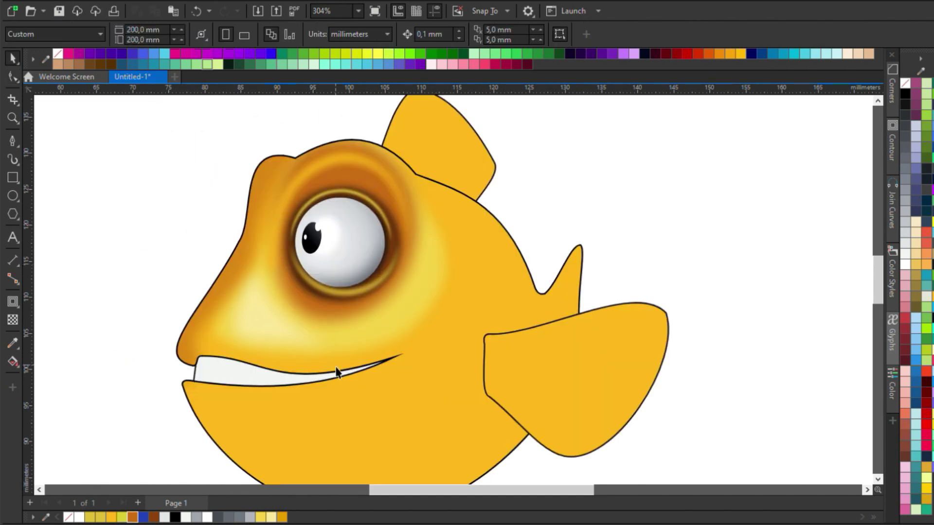
- Draw a closed narrow outline around the mouth, from the front of the lips to just past the mouth corner
key(i)
key(p)
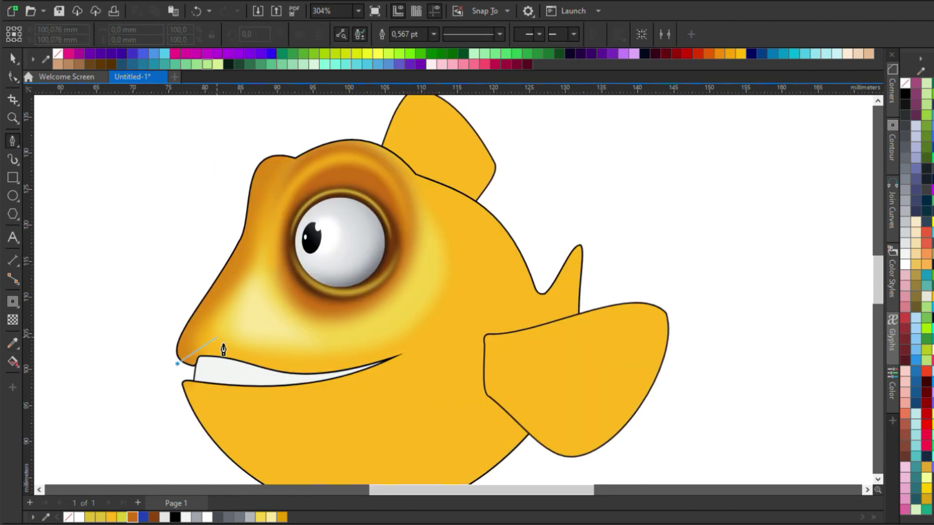
click(412, 347)
click(193, 393)
click(165, 390)
click(177, 363)
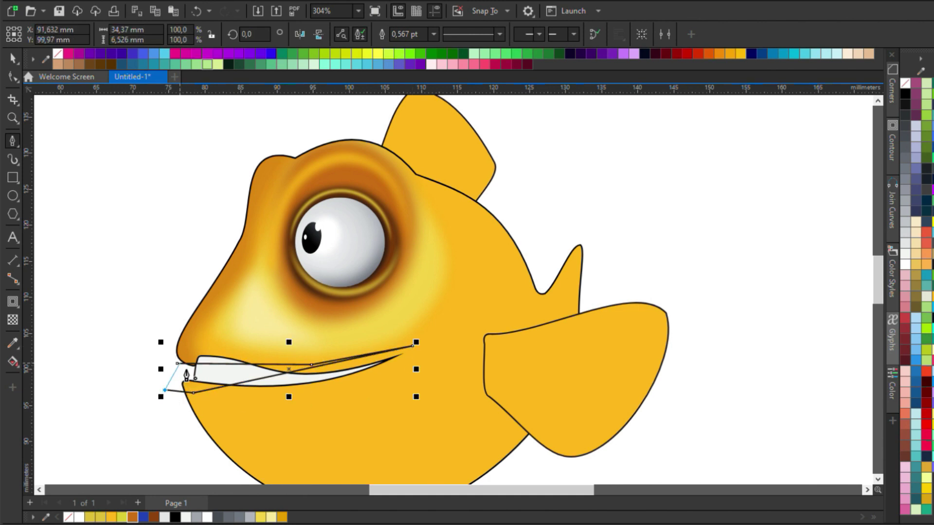
- Bend the mouth outline along the lips, fill it with soft-edged brown inside the body, and remove the body's outline
key(F10)
drag(245, 366, 207, 360)
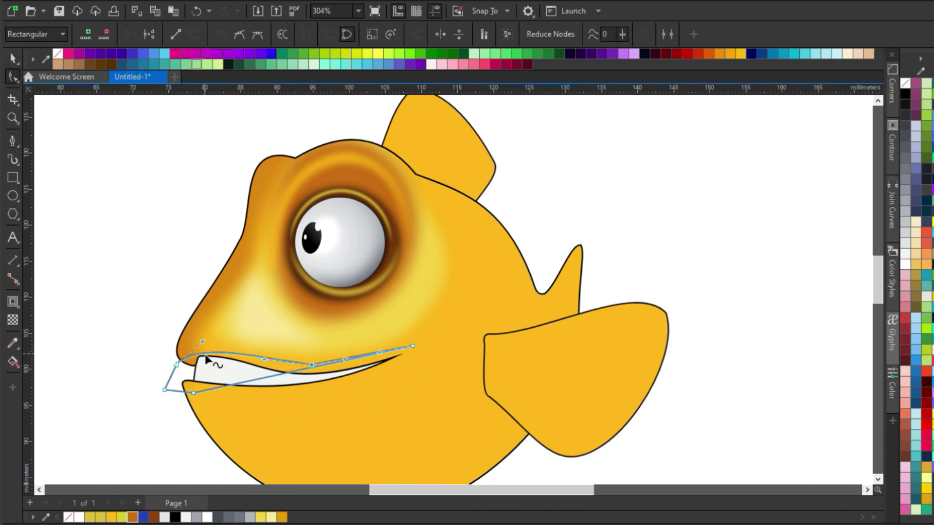
click(352, 360)
drag(326, 391, 309, 368)
click(311, 364)
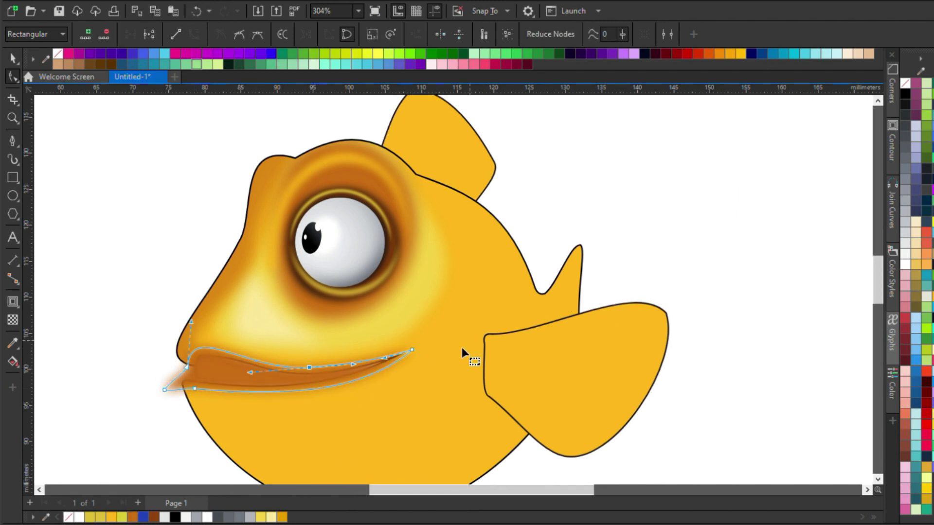
key(space)
key(Escape)
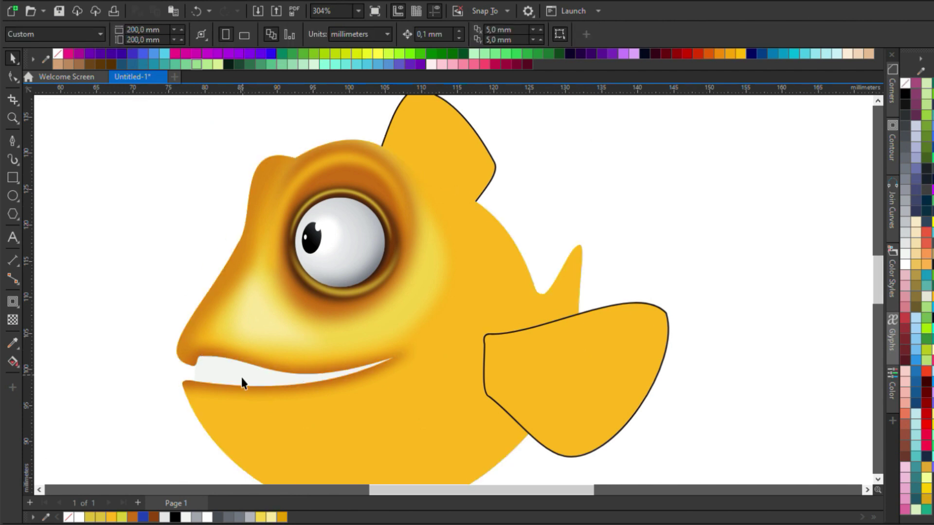
- Fill the teeth shape with gray
click(226, 380)
key(F5)
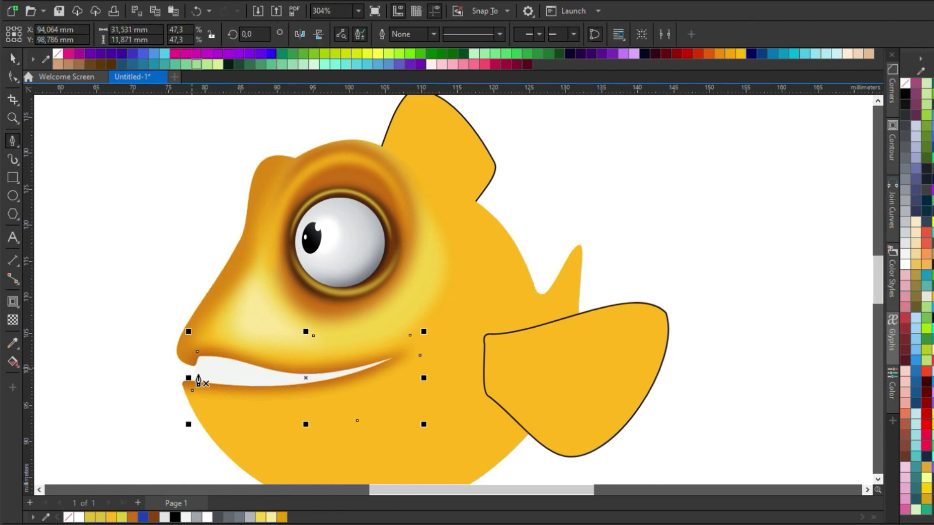
click(905, 200)
- Draw a narrow triangle over the front of the teeth, bend its sides along the mouth and fill it with soft-edged white
click(198, 358)
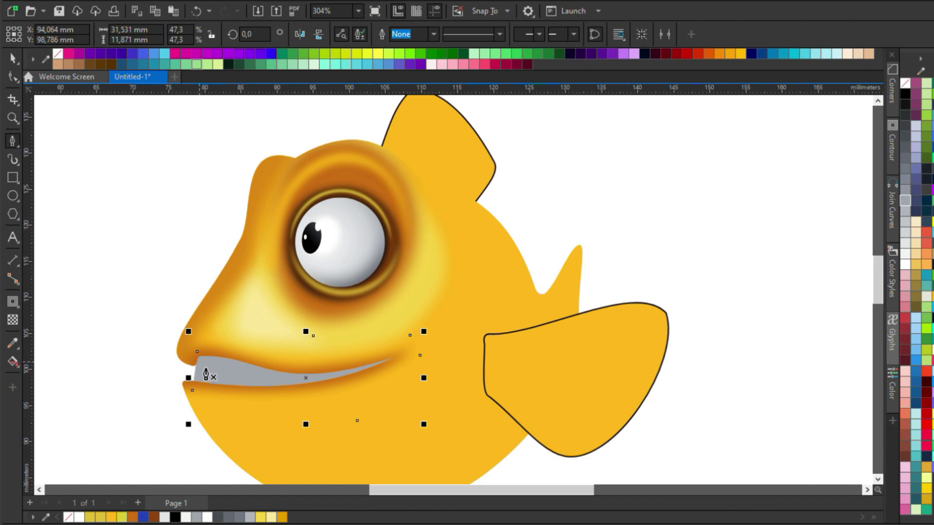
click(197, 380)
click(347, 375)
click(198, 358)
key(F10)
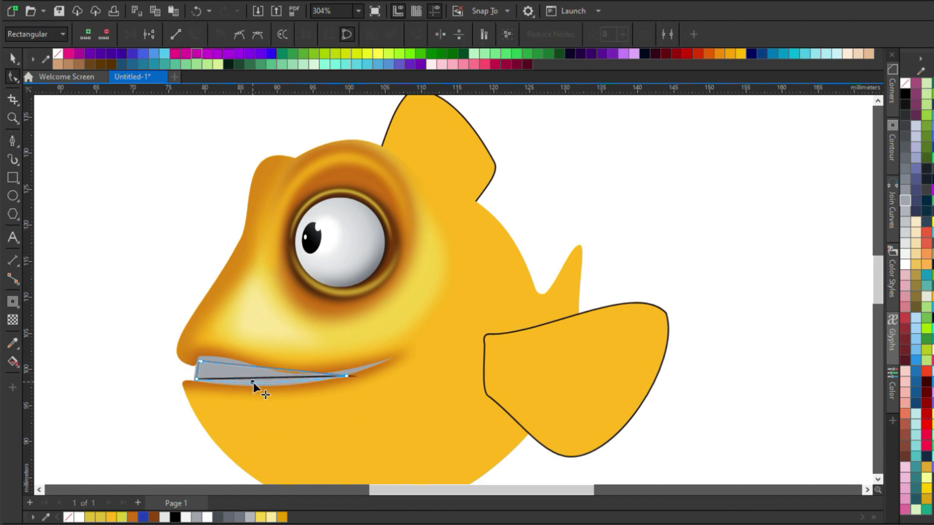
drag(246, 392, 189, 353)
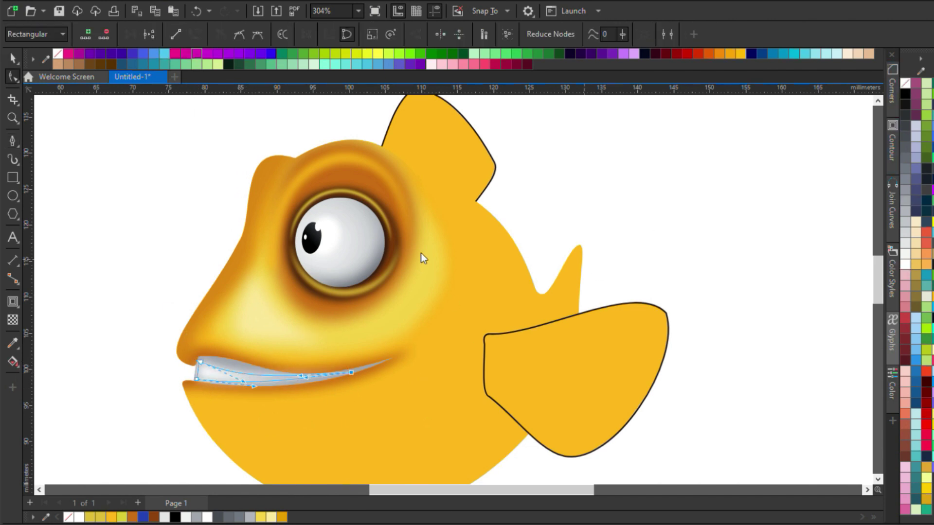
- Apply a gradient to the teeth that runs from near-black at the mouth corner to gray toward the front
key(space)
key(space)
key(space)
key(Escape)
click(314, 378)
ctrl+click(246, 379)
ctrl+click(240, 376)
ctrl+click(221, 377)
key(g)
drag(247, 379, 170, 376)
key(space)
click(404, 380)
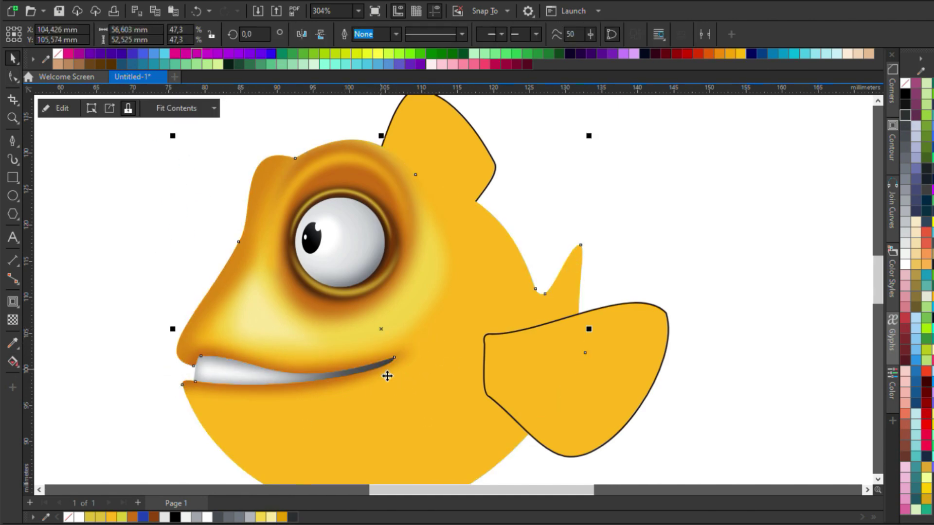
- Draw a thin curved sliver about 20.0 × 2.3 mm just below the lower lip
key(F5)
click(212, 390)
click(359, 373)
click(275, 391)
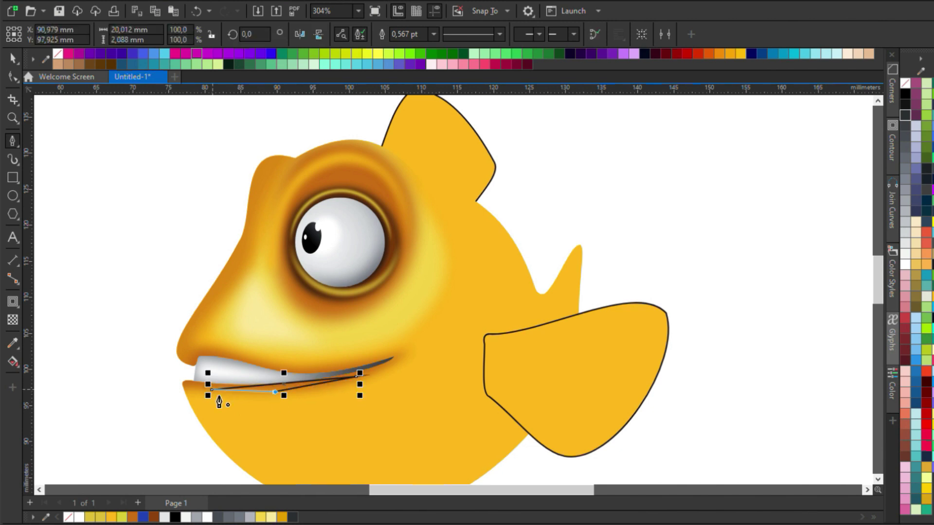
click(218, 398)
key(F10)
key(space)
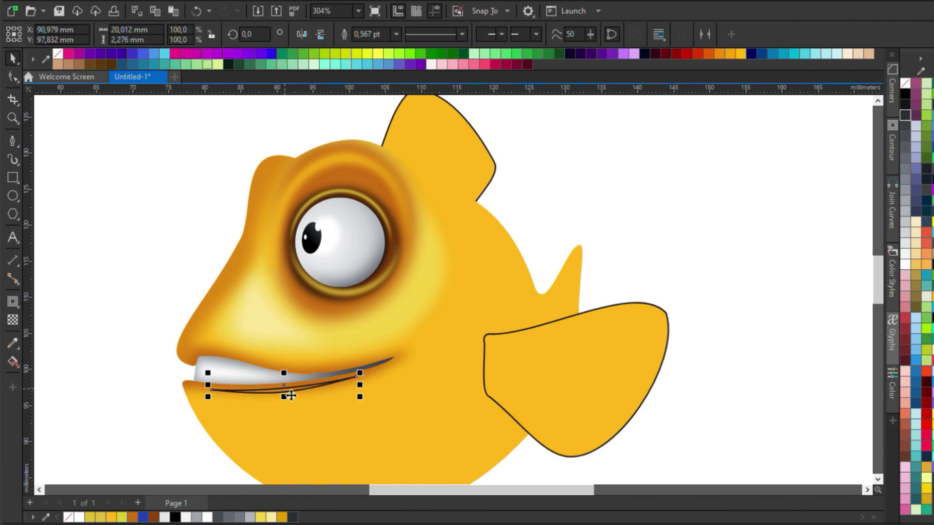
- Turn the sliver below the lip into a soft-edged pale yellow highlight without an outline, inside the body
right_click(69, 518)
click(399, 249)
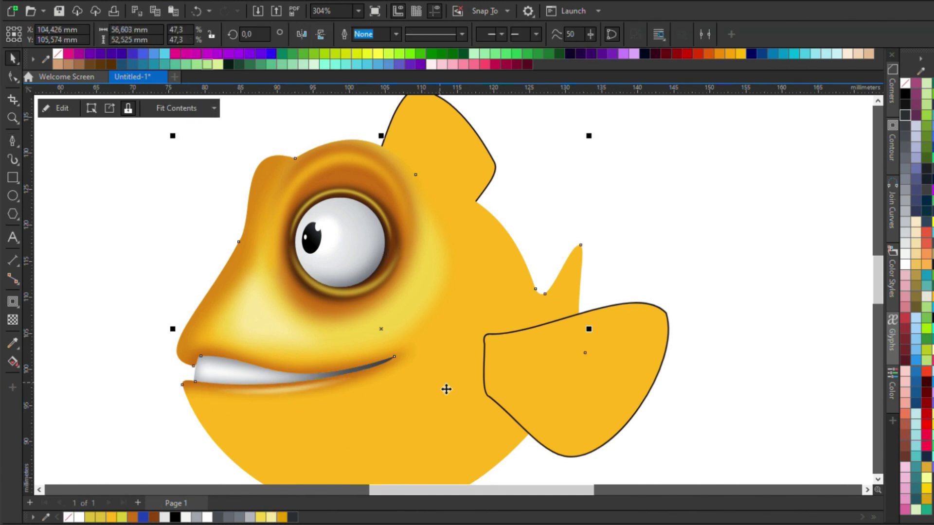
click(637, 230)
- Draw a small triangle about 3.6 × 2.0 mm at the front of the upper lip, filled with soft-edged near-black
click(230, 367)
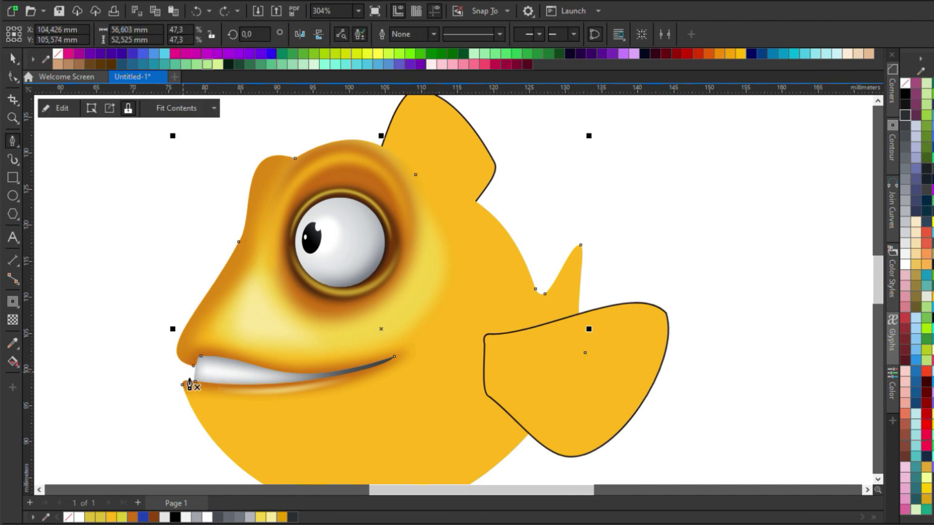
ctrl+click(196, 372)
key(F10)
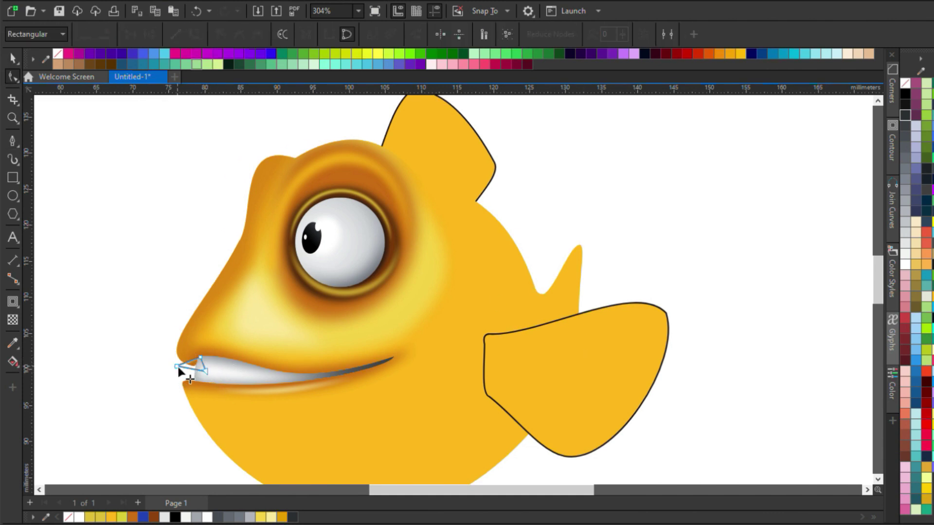
key(space)
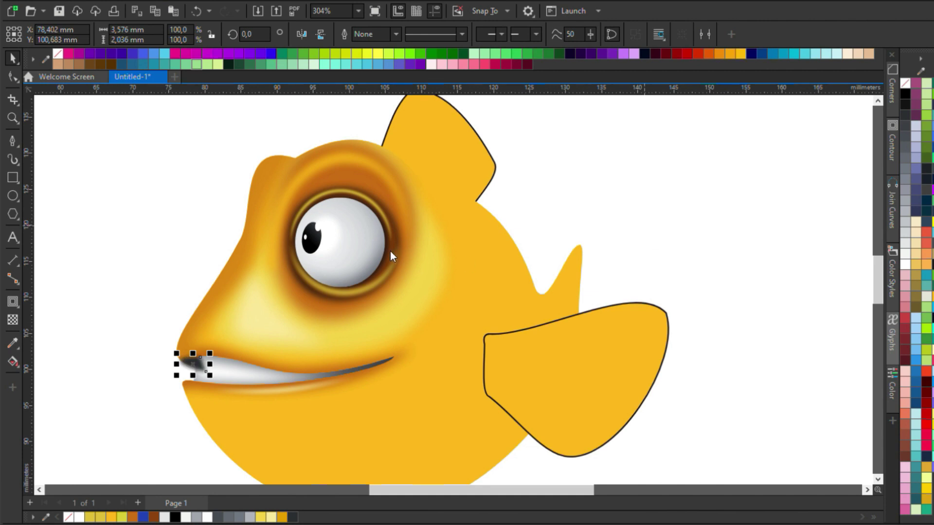
- Reshape the body's contour at the front of the upper lip by adding a node and adjusting the nearby curves
click(317, 342)
scroll(197, 372, up, 1)
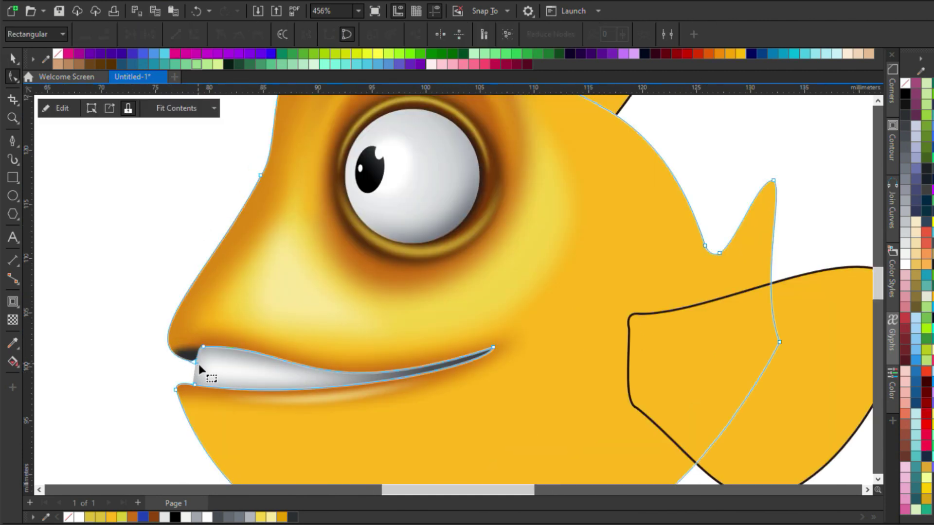
scroll(186, 331, up, 5)
key(F10)
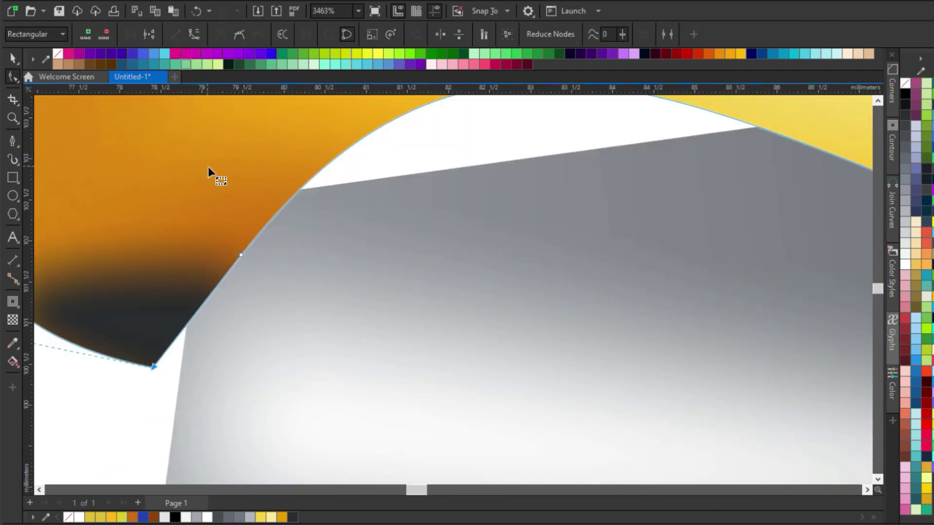
click(219, 365)
click(200, 313)
drag(223, 320, 178, 378)
drag(210, 252, 205, 259)
mouse_move(200, 295)
mouse_down()
mouse_move(249, 265)
mouse_move(203, 278)
mouse_up()
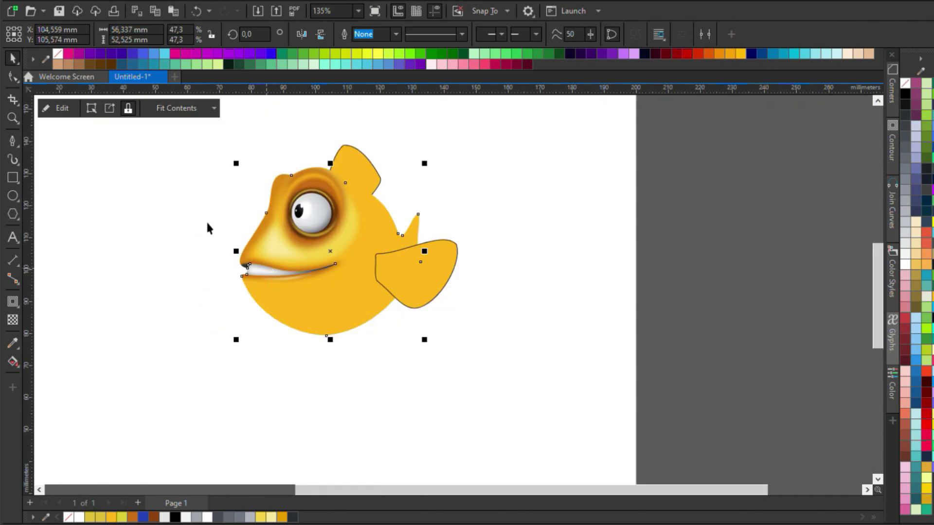
click(206, 223)
- Draw a blue shape about 18.3 × 18.4 mm over the dorsal fin's outer edge, with its inner side curved along the fin
scroll(406, 295, up, 3)
scroll(428, 292, down, 1)
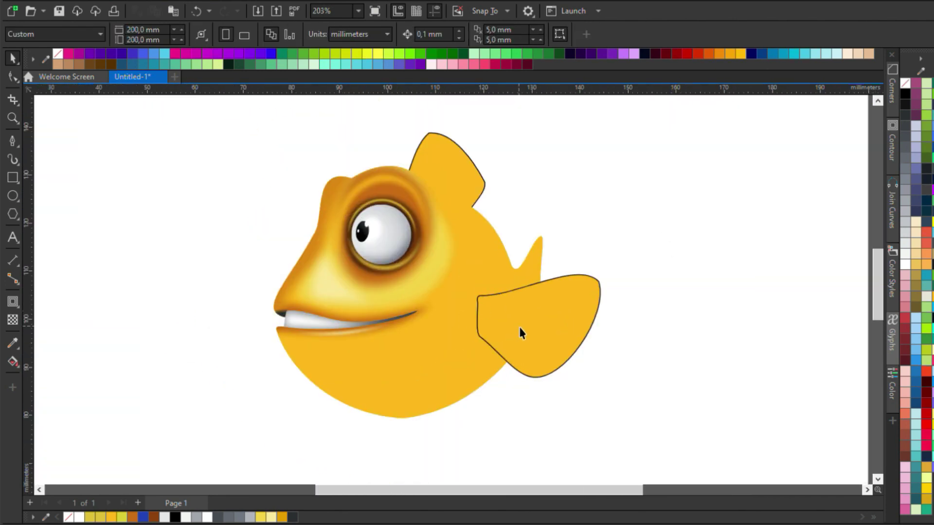
key(F5)
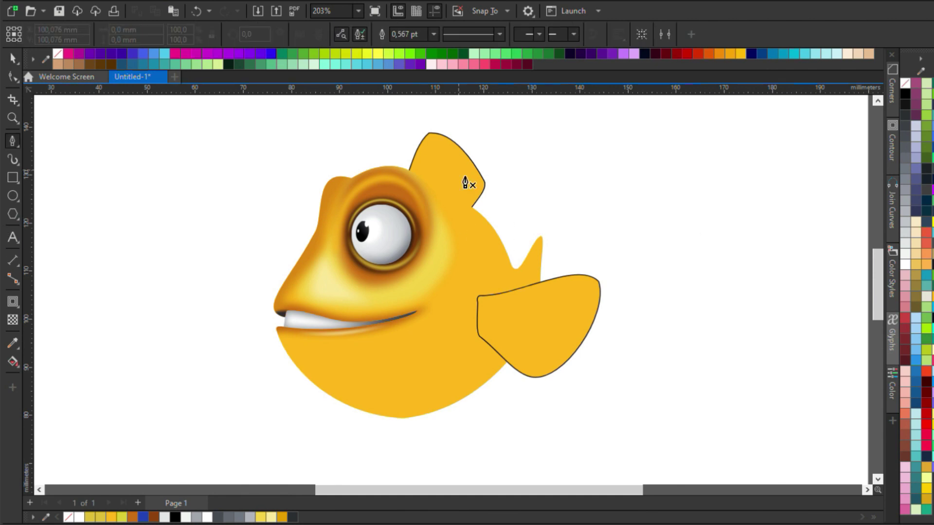
click(494, 214)
key(F10)
drag(552, 208, 399, 117)
key(space)
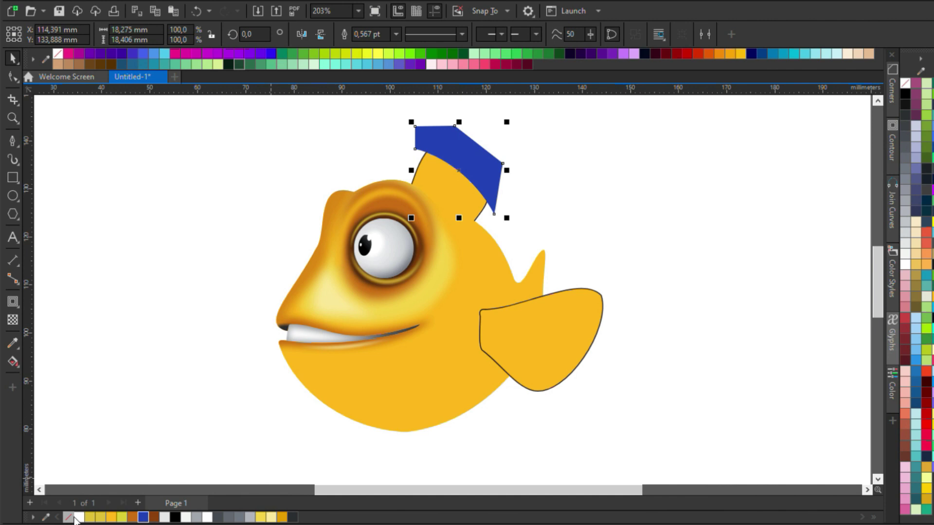
- Place the blue shape soft-edged inside the dorsal fin, and give the fin an orange-yellow to brown gradient without an outline
click(464, 199)
key(g)
drag(458, 177, 455, 217)
click(572, 209)
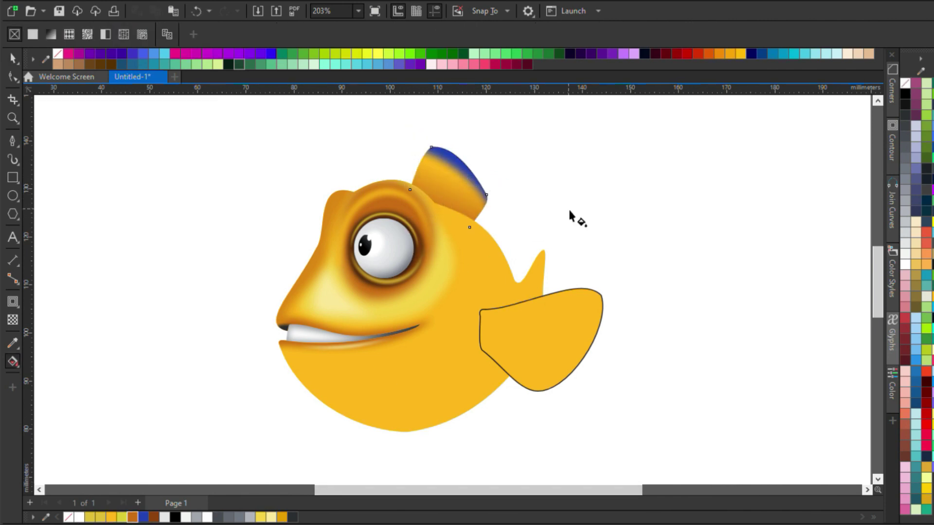
- Draw a zigzag ray shape across the dorsal fin, its points running between the blue edge and the fin's base
key(space)
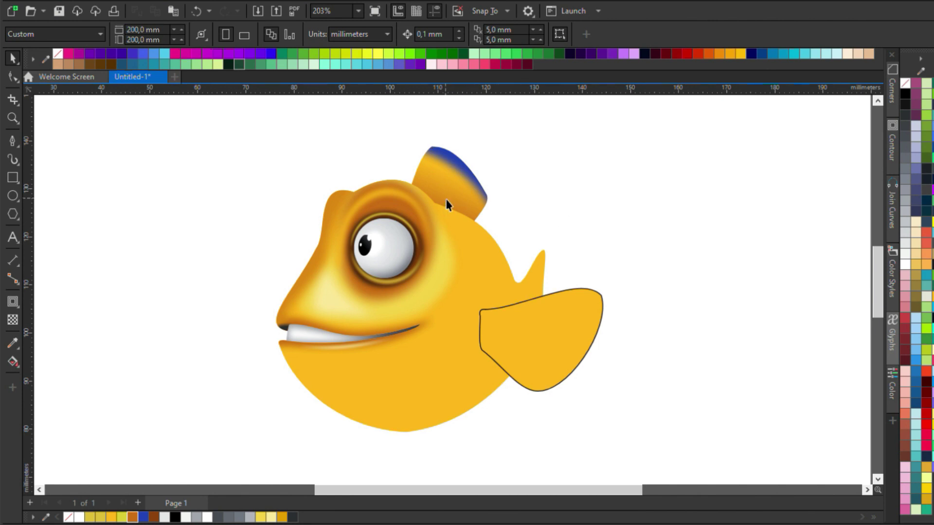
key(p)
click(430, 155)
click(413, 200)
click(442, 165)
click(432, 202)
click(448, 169)
click(438, 209)
click(456, 217)
click(471, 189)
click(461, 221)
click(476, 193)
click(468, 223)
click(481, 198)
- Curve the zigzag's segments and turn it into soft light-yellow rays without an outline
key(F10)
click(426, 174)
drag(432, 184, 438, 185)
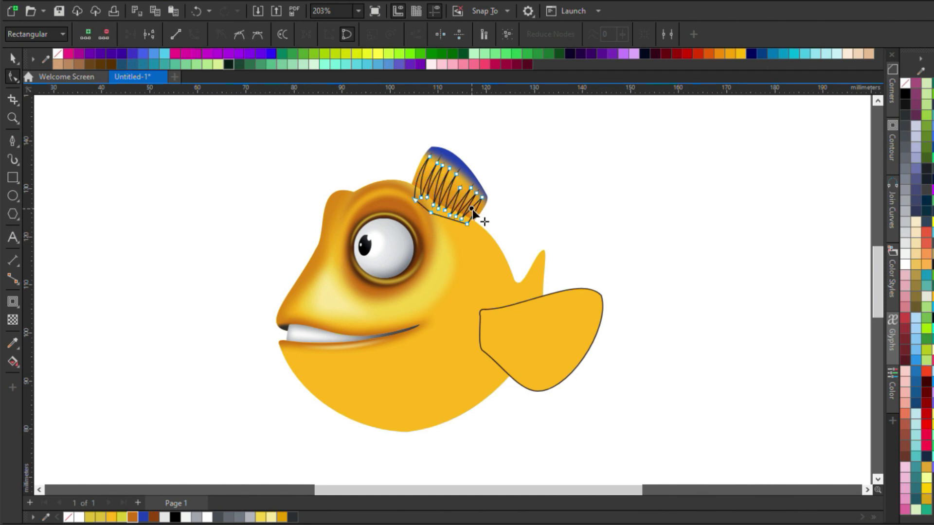
key(space)
right_click(68, 517)
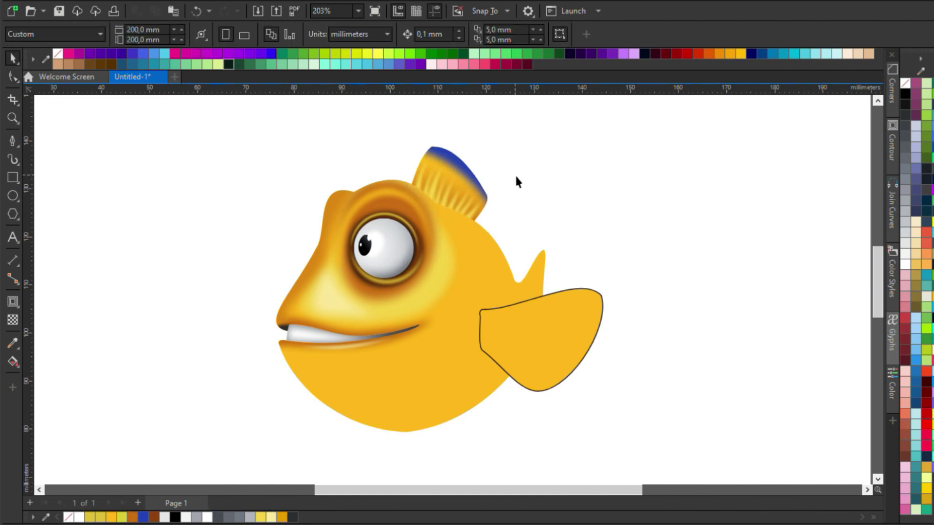
- Draw a closed vertical band about 12.8 × 46.6 mm from the dorsal fin's base to the belly, with curved sides
key(F5)
click(435, 195)
click(496, 379)
click(436, 195)
key(F10)
drag(459, 269, 487, 268)
drag(496, 380, 492, 357)
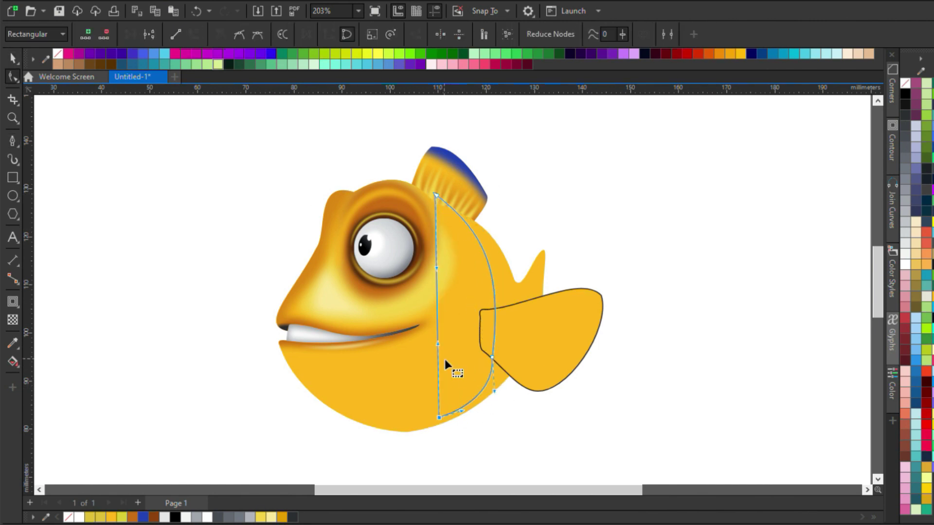
key(space)
drag(494, 309, 493, 256)
- Fill the band blue with a yellow contour, remove the outlines, and place both soft-edged inside the body behind the side fin
key(space)
click(143, 517)
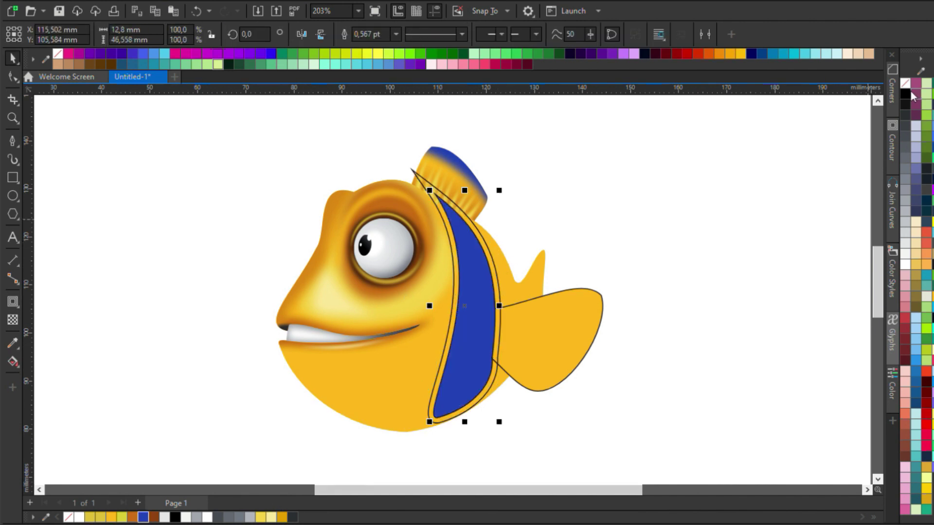
right_click(68, 517)
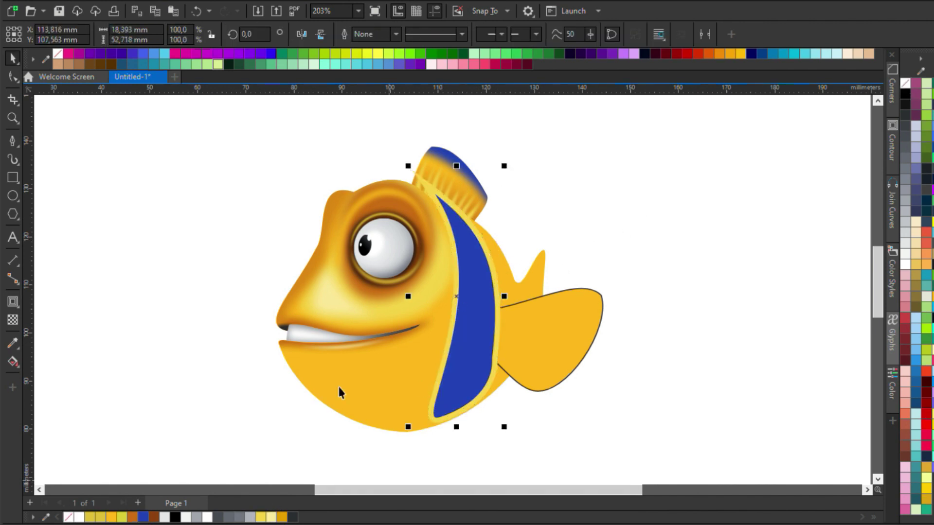
click(271, 517)
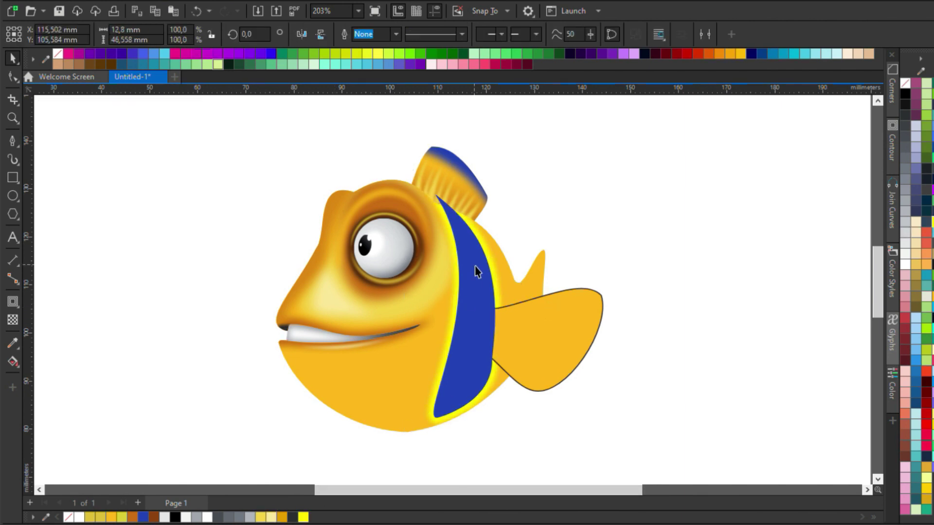
key(F10)
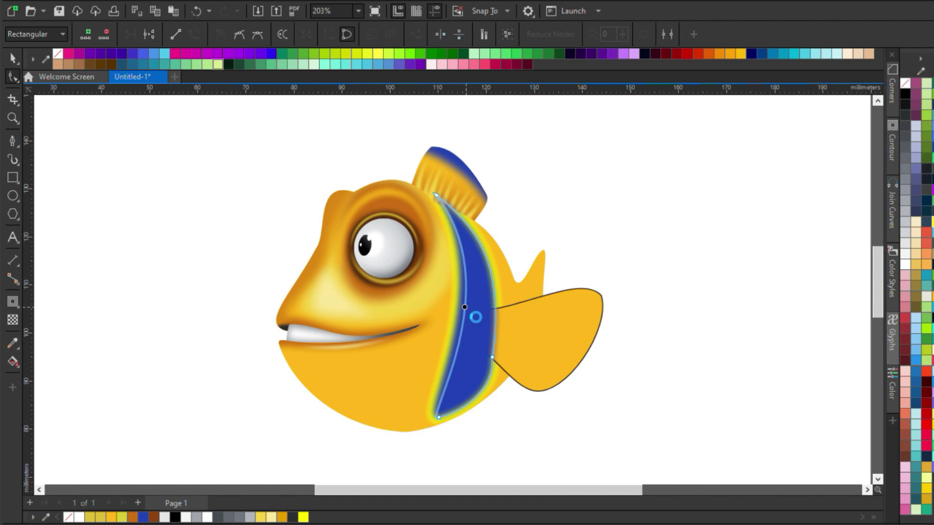
key(space)
key(Escape)
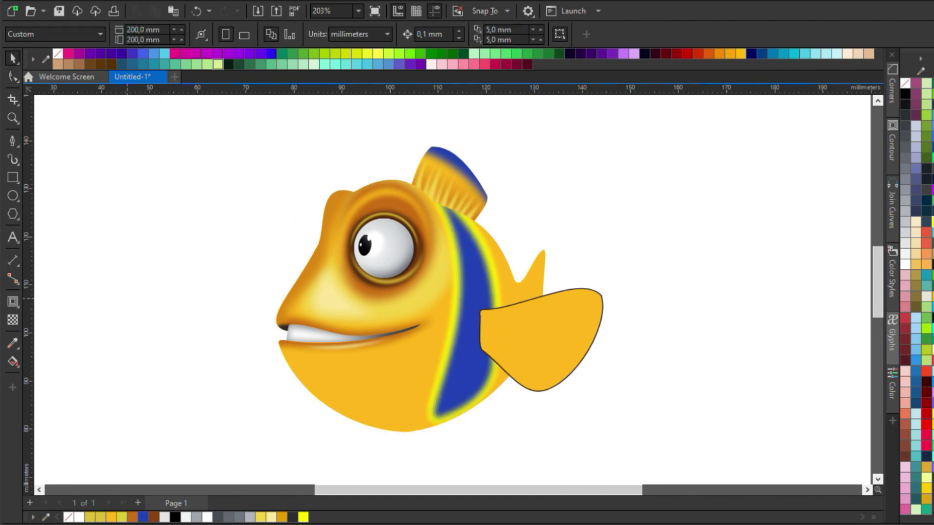
- Draw a closed shape about 11.3 × 16.3 mm over the side fin's base, with its rounded point extending into the fin
click(548, 338)
key(p)
click(497, 317)
click(522, 354)
click(481, 371)
click(472, 331)
click(492, 293)
click(497, 316)
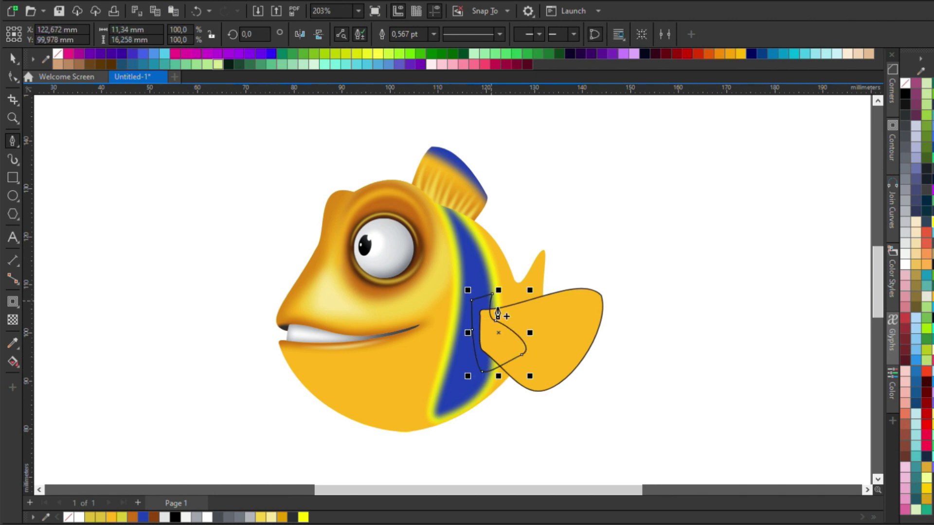
- Fill the shape at the side fin's base blue with a yellow contour, soft-edged and without outlines
key(space)
click(303, 517)
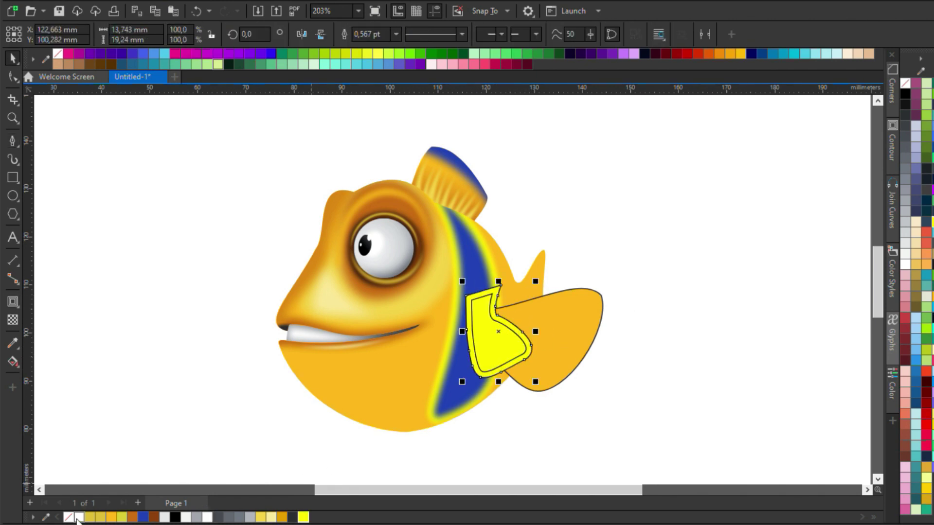
click(511, 340)
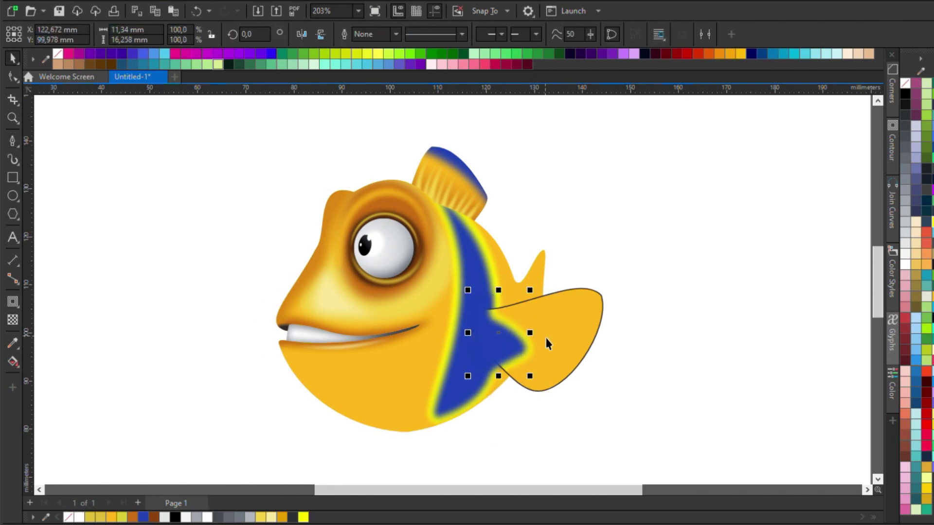
- Draw a closed shape about 21.8 × 26.8 mm over the side fin's outer edge and curve its inner side along the fin
click(547, 343)
key(F10)
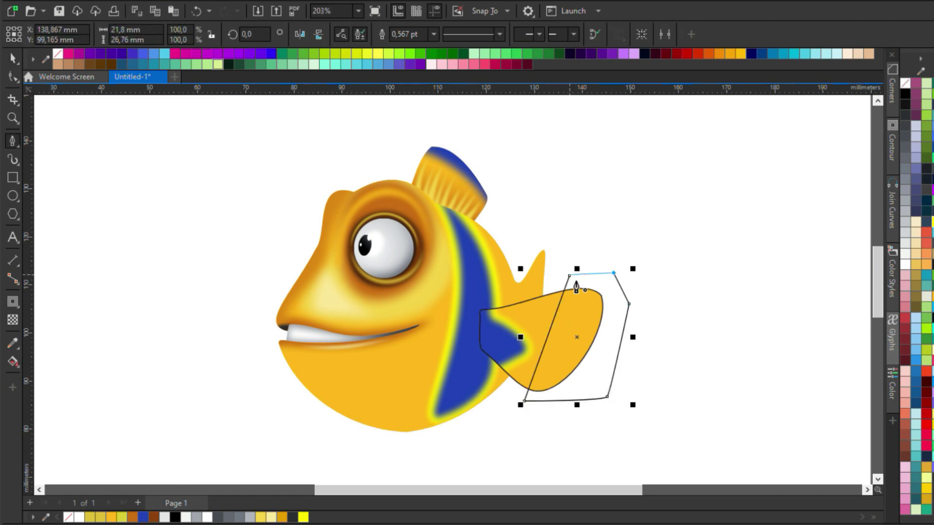
drag(552, 330, 589, 329)
key(space)
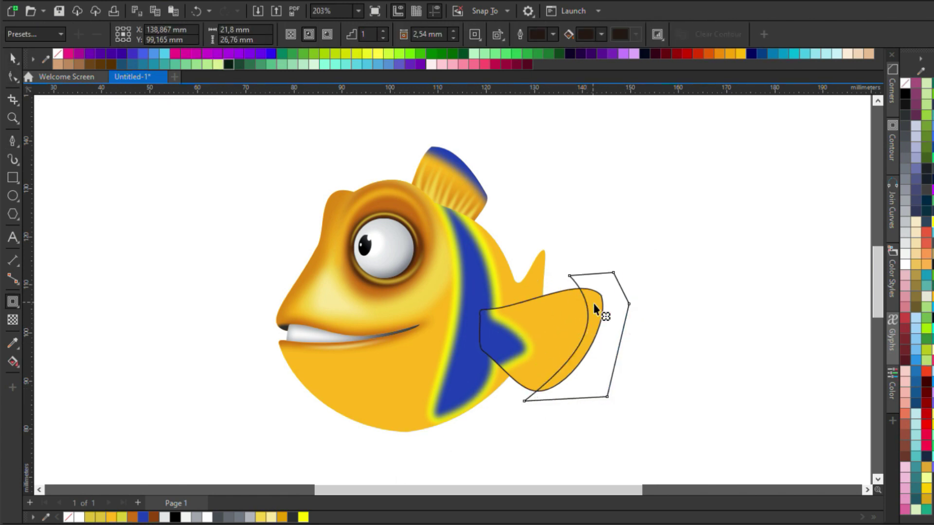
- Give the outer-edge shape a soft yellow contour and a blue fill, and place it inside the side fin
click(571, 281)
click(572, 281)
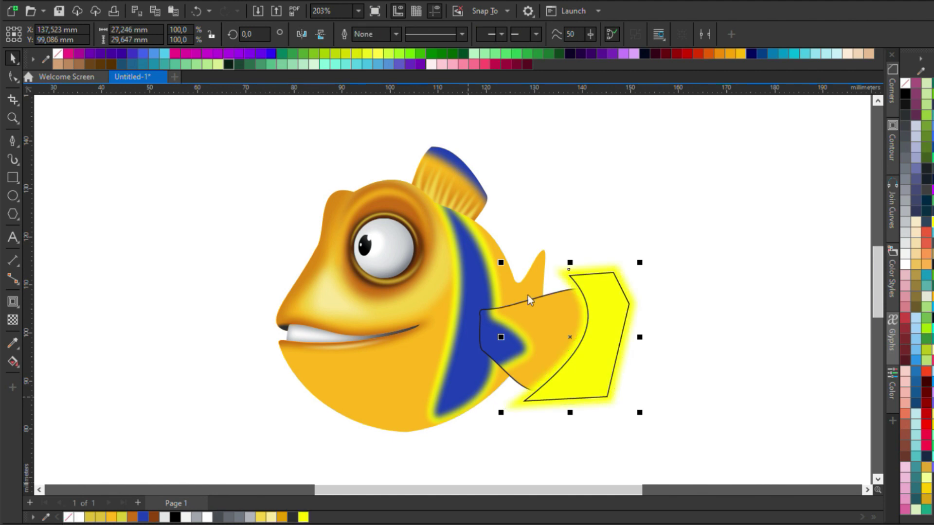
click(143, 517)
- Place a thin strip about 25.6 × 13.3 mm along the side fin's upper edge as a soft white highlight without an outline
drag(621, 354, 656, 209)
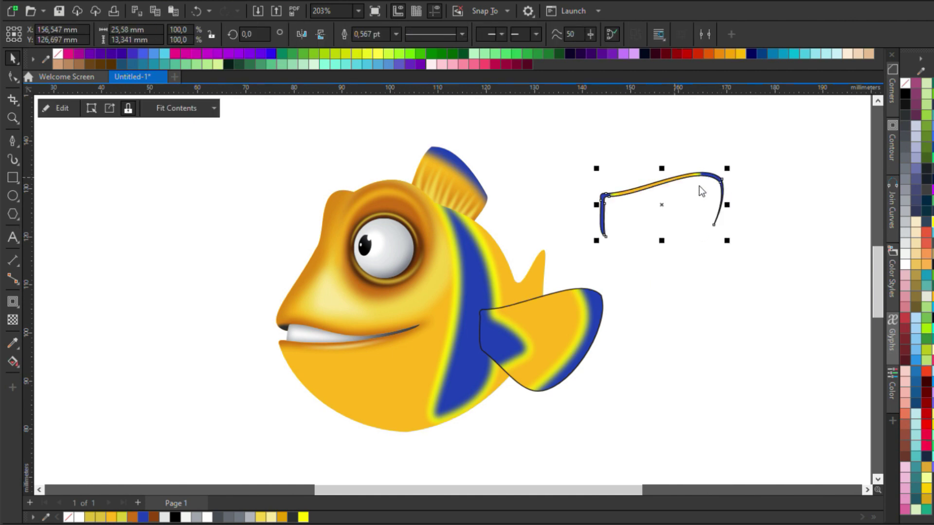
drag(660, 194, 540, 310)
right_click(905, 83)
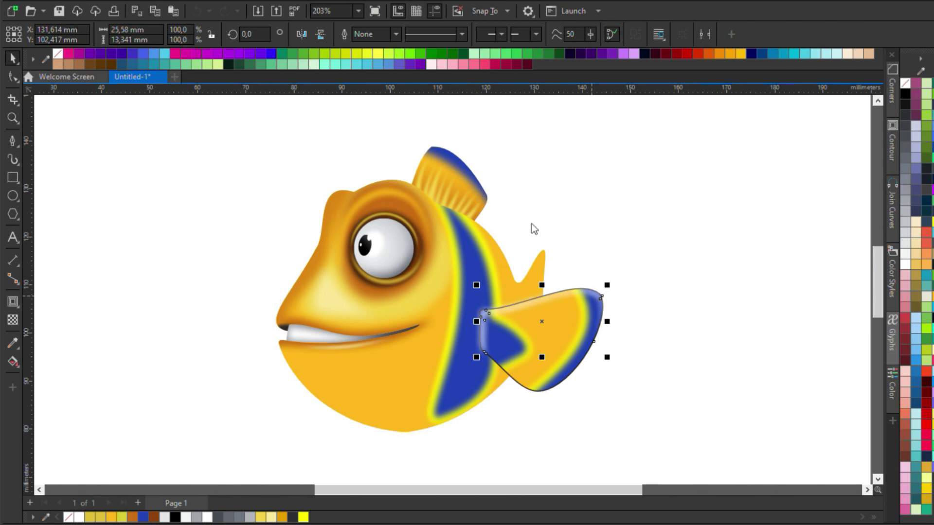
- Adjust the highlight's curve near the side fin's base and remove the fin's outline
key(F10)
click(488, 319)
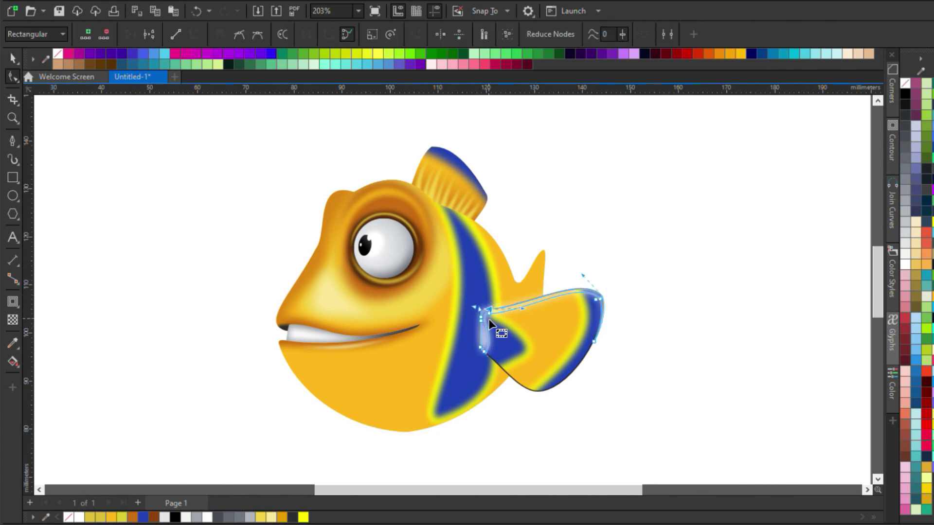
key(space)
click(725, 246)
click(523, 346)
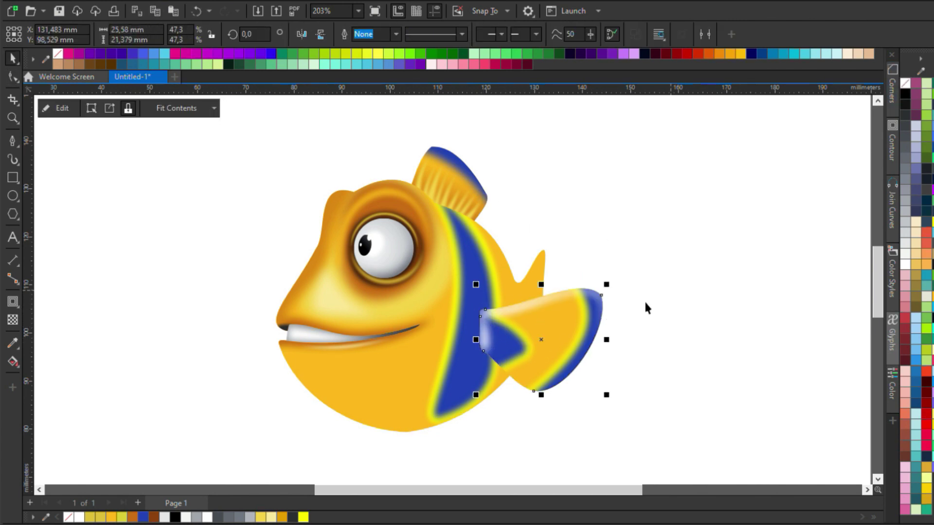
- Refine the soft white highlight at the side fin's base
double_click(489, 339)
key(F10)
key(space)
click(530, 366)
click(605, 286)
- Copy the dorsal fin's rays into the side fin, rotated and stretched to about 21.2 × 15 mm
double_click(451, 206)
drag(450, 206, 545, 374)
click(529, 328)
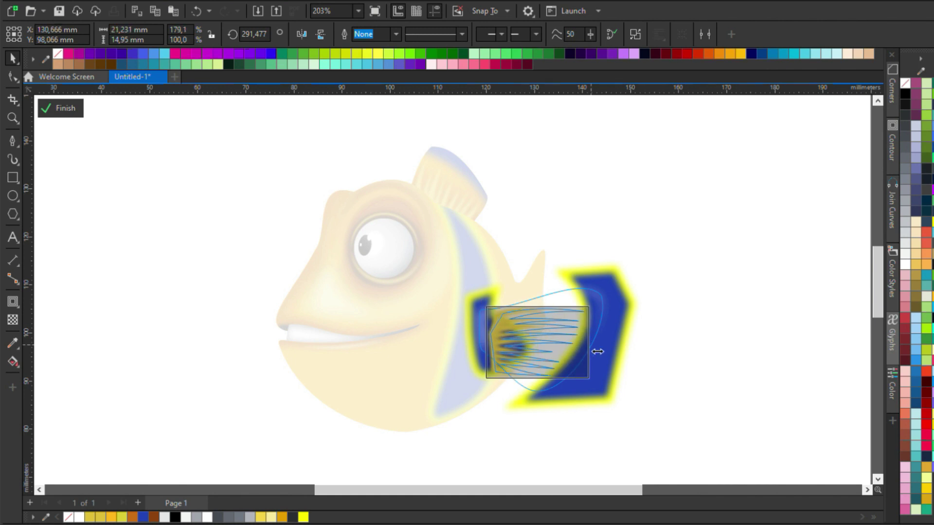
click(525, 336)
drag(486, 342, 514, 334)
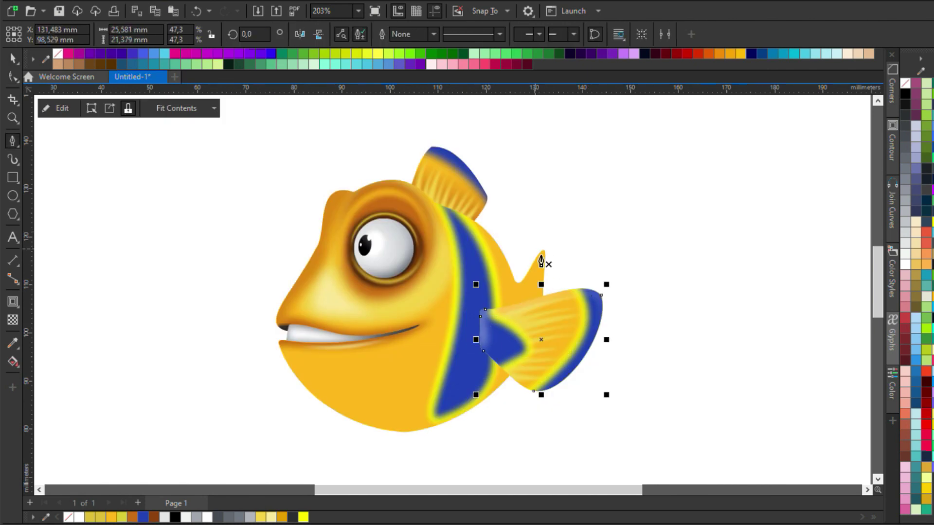
- Draw a narrow closed shape about 6.4 × 15.6 mm over the rear edge of the tail's tip
click(541, 303)
click(528, 243)
click(559, 233)
click(556, 276)
click(541, 303)
- Color the tail shape blue with a yellow contour, and place it soft-edged and without outlines inside the body's tail
click(303, 516)
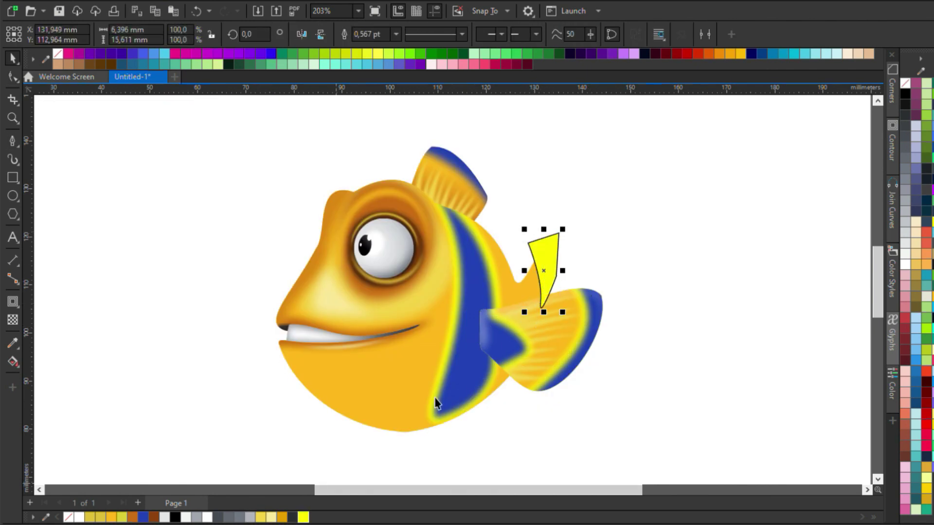
key(ctrl+F9)
drag(559, 253, 586, 258)
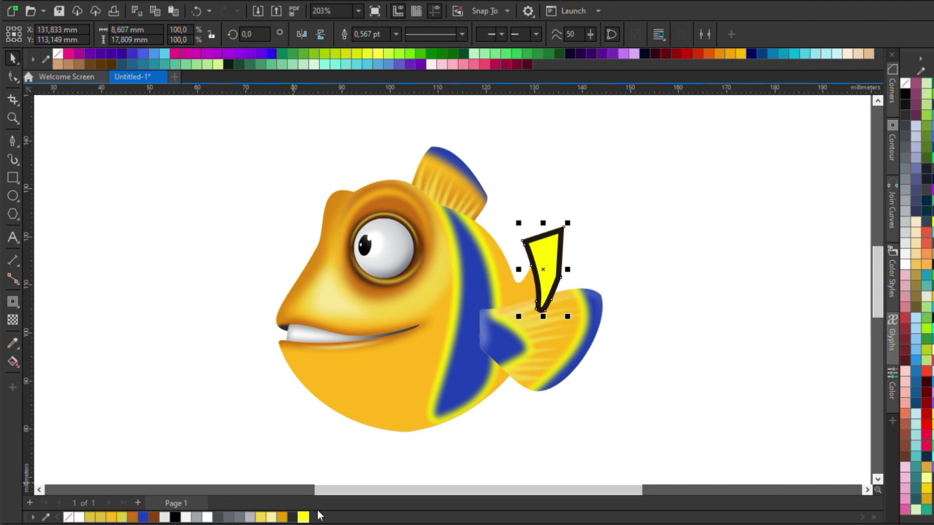
key(Escape)
click(507, 300)
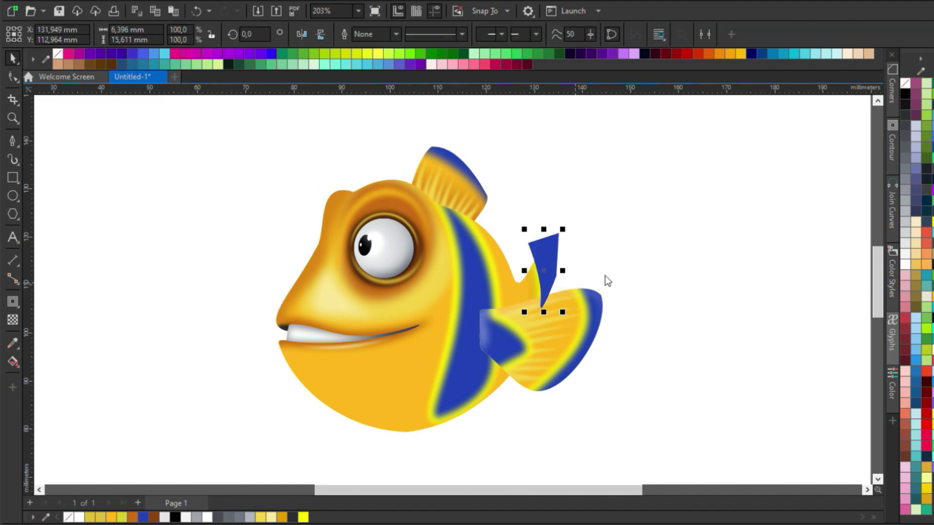
click(549, 243)
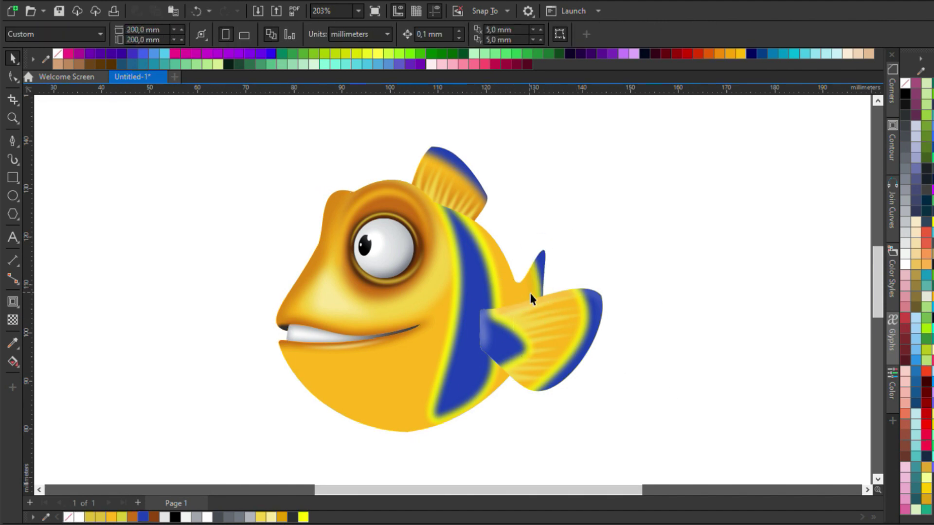
- Duplicate the blue-and-yellow band inside the body and shrink the copy to about 2.7 × 17.2 mm at the tail's base
double_click(495, 279)
drag(504, 166, 523, 269)
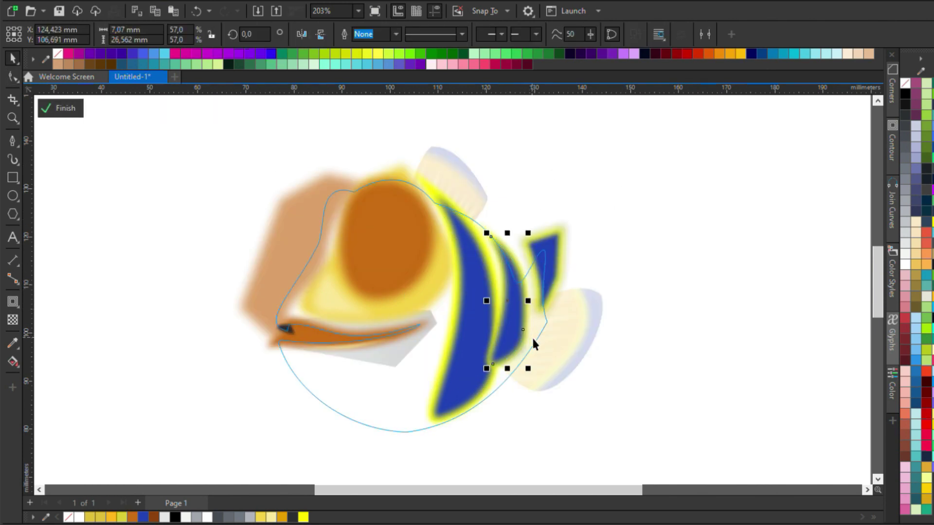
click(513, 247)
drag(484, 300, 507, 304)
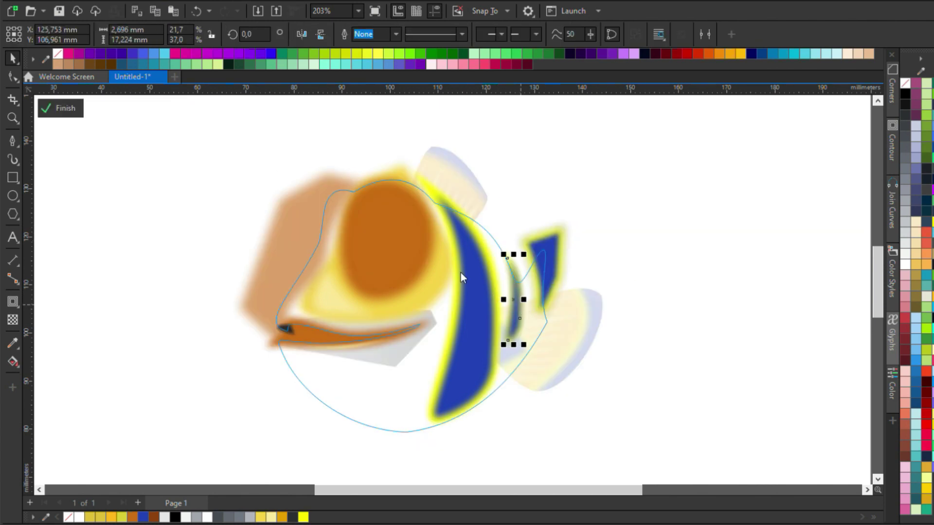
- Sharpen the soft edges of the small tail-base band and finish editing the body's contents
click(519, 267)
click(521, 306)
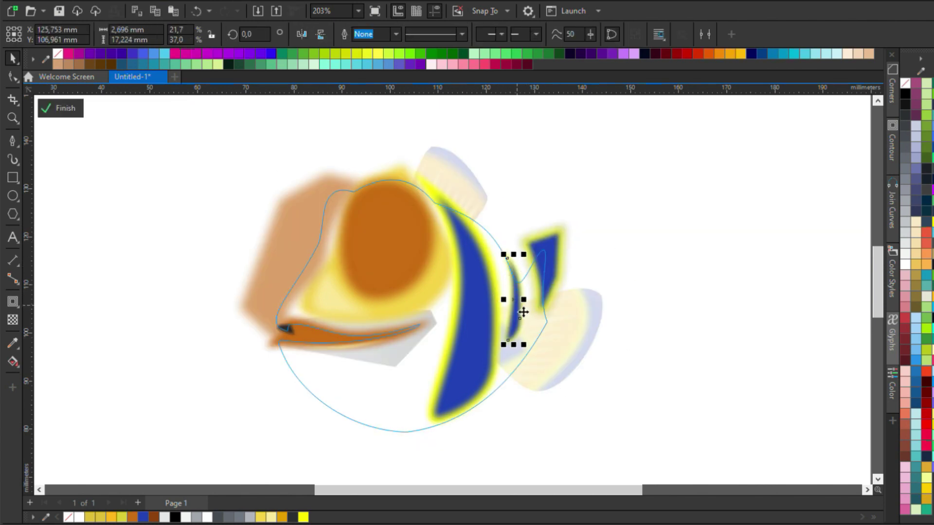
ctrl+click(570, 303)
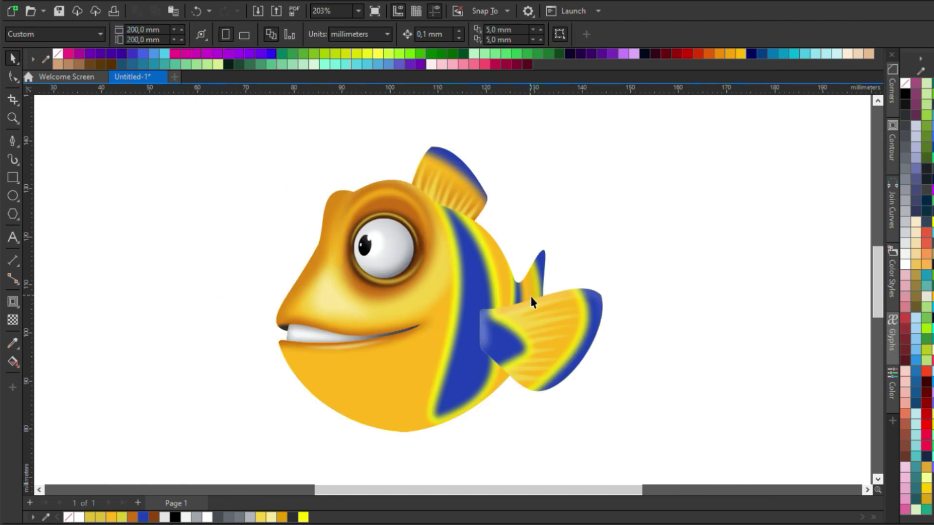
- Shade the tail area between the two blue stripes with a darker orange-brown gradient
key(g)
click(519, 292)
key(space)
click(625, 235)
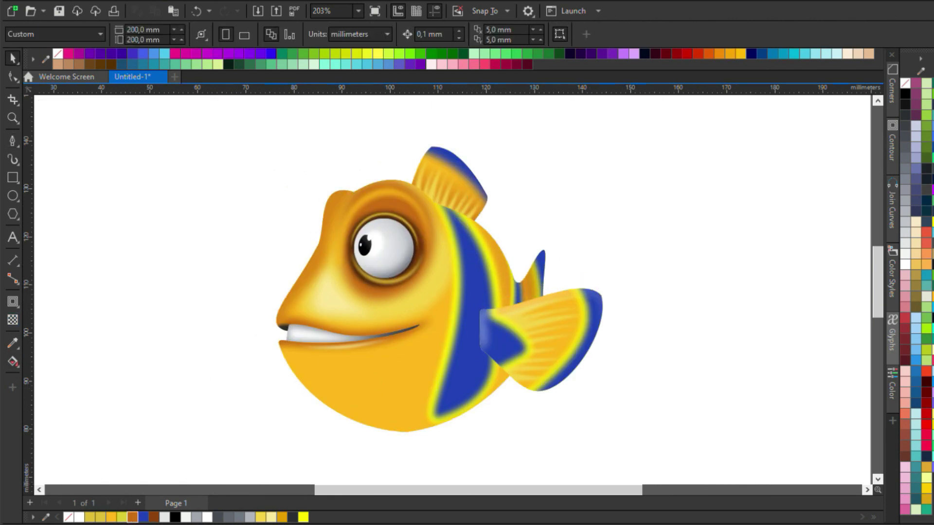
- Draw a closed shape about 53.2 × 23.6 mm under the belly, reaching from the chin to the side fin's base
key(F5)
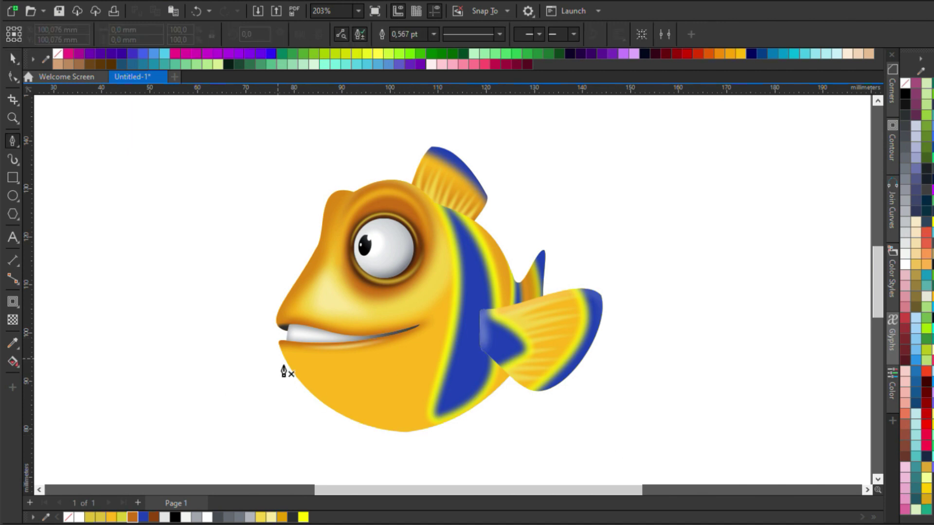
click(499, 377)
click(483, 350)
click(520, 352)
click(530, 378)
click(485, 437)
click(308, 424)
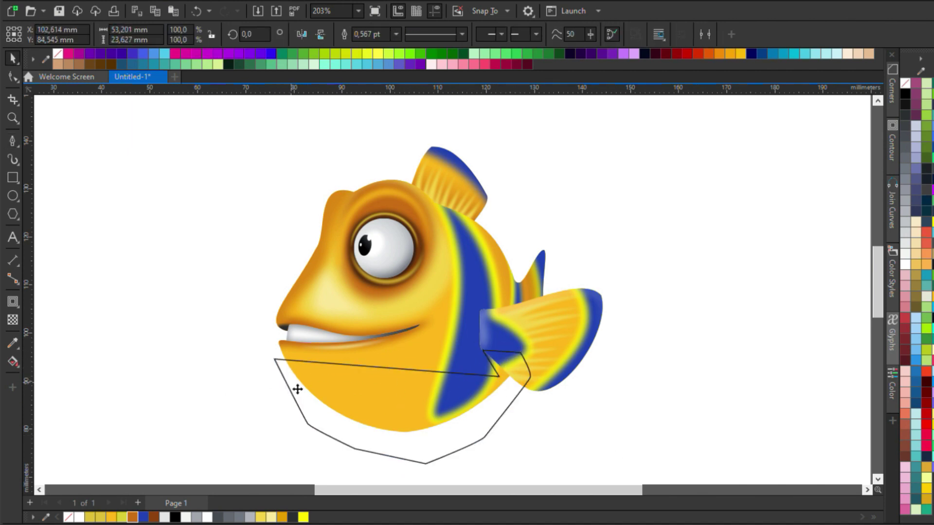
click(275, 360)
- Curve the shape's upper edge along the belly, and place it inside the body as a soft orange-brown shadow without an outline
key(F10)
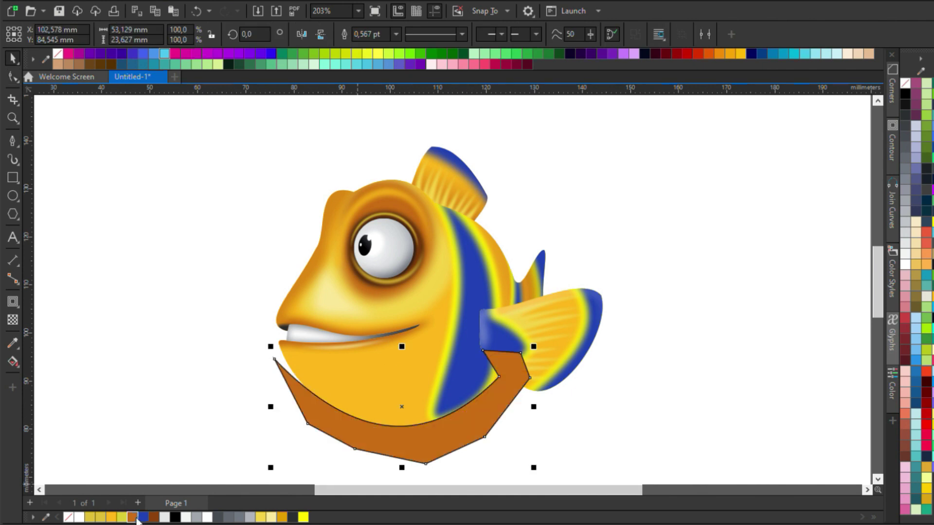
key(shift+Page_Down)
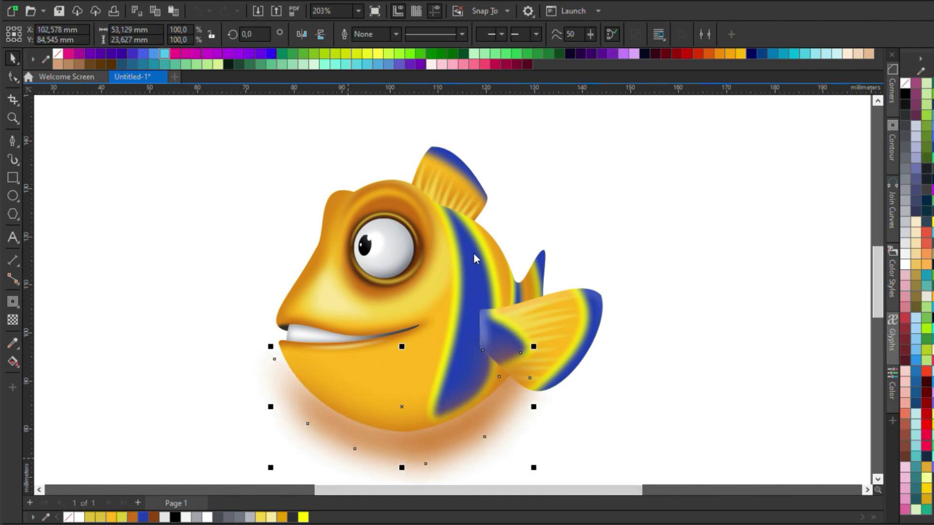
key(Delete)
key(F5)
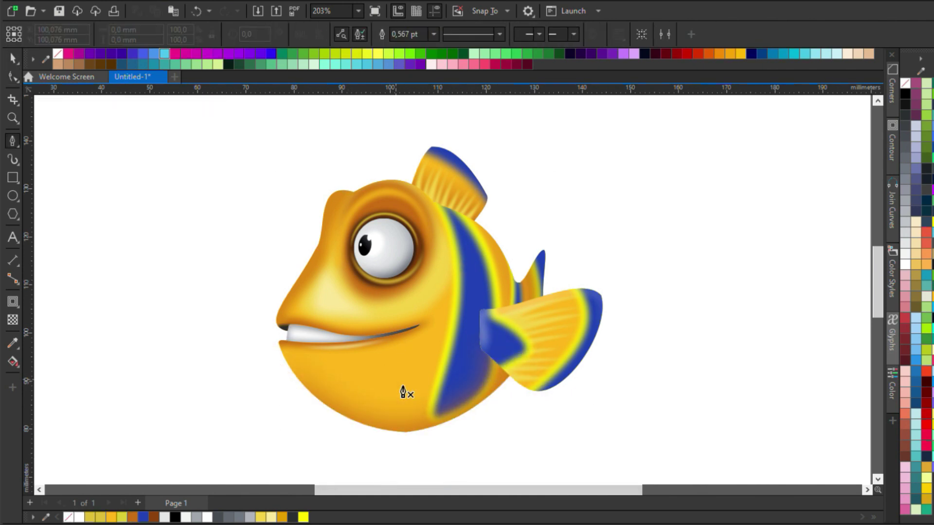
- Draw a diagonal line about 28.5 mm wide and high, set its outline to 1 pt, and repeat it into a row of parallel lines
key(space)
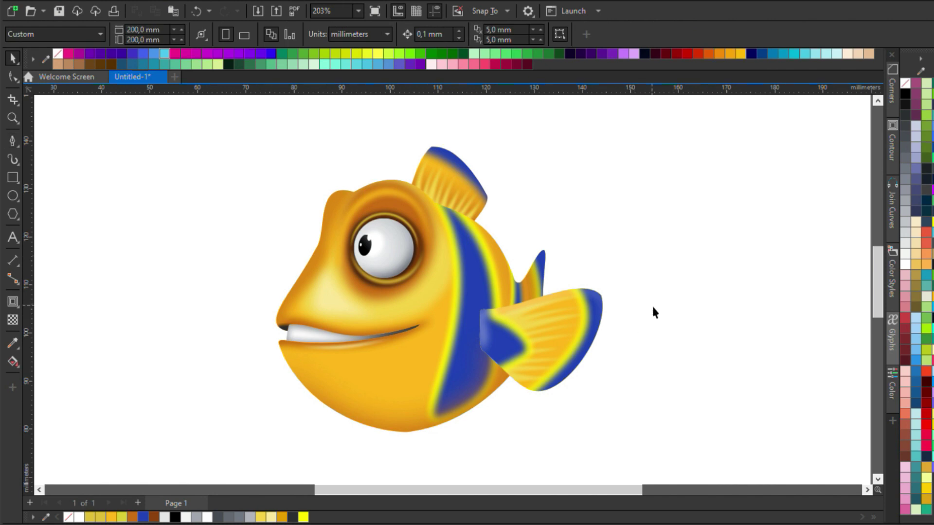
key(F5)
click(105, 188)
click(243, 328)
key(space)
text(1)
key(Return)
key(ctrl+r)
key(ctrl+r)
key(ctrl+r)
key(ctrl+r)
key(ctrl+r)
key(ctrl+r)
key(ctrl+r)
key(ctrl+r)
key(ctrl+r)
key(ctrl+r)
key(ctrl+r)
key(ctrl+r)
key(ctrl+r)
key(ctrl+r)
key(ctrl+r)
key(ctrl+r)
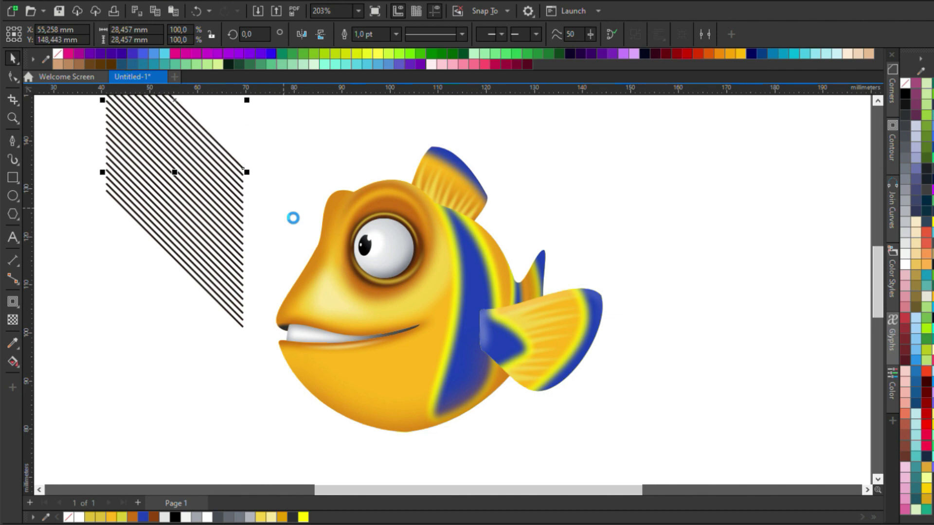
- Cross the parallel lines with a rotated copy, move the crosshatch over the fish, and enlarge it to about 83.5 × 130 mm
scroll(264, 165, down, 2)
drag(235, 211, 304, 211)
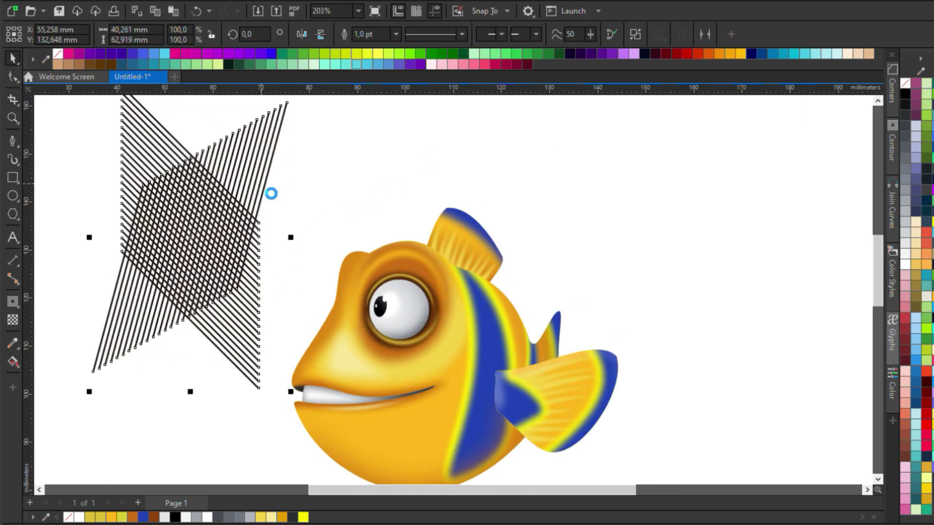
drag(262, 192, 409, 287)
click(430, 306)
scroll(487, 227, down, 1)
drag(496, 167, 523, 125)
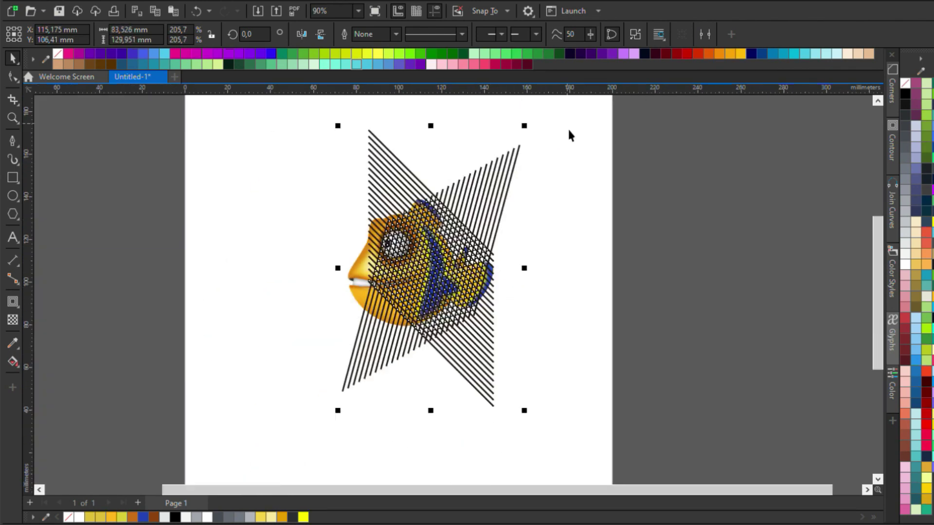
- Try the crosshatch as a pale yellow scale texture, fading it with a linear transparency from the tail toward the face
scroll(453, 307, up, 2)
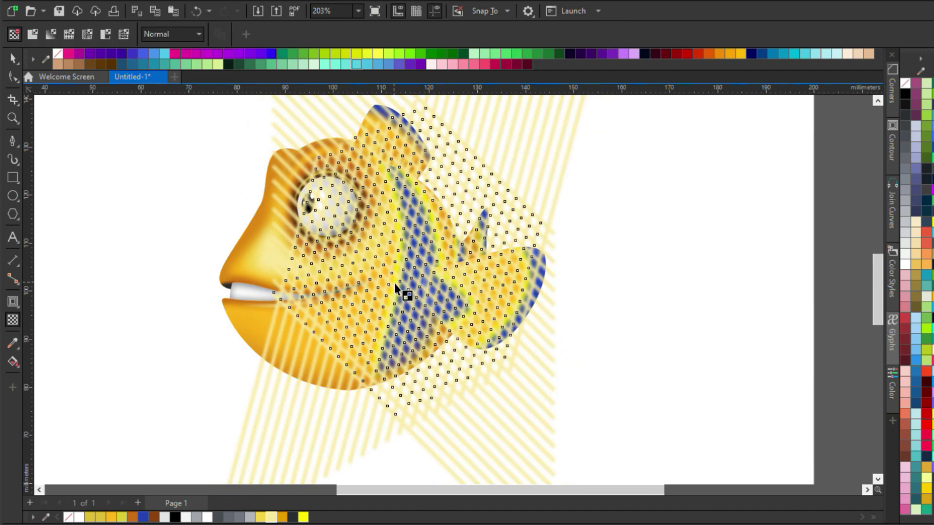
scroll(384, 292, down, 4)
scroll(370, 272, up, 4)
key(t)
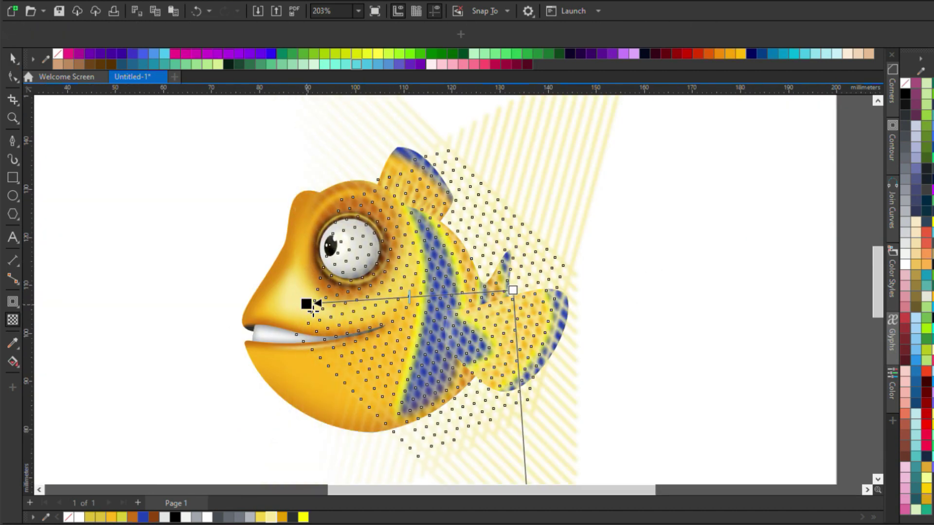
key(space)
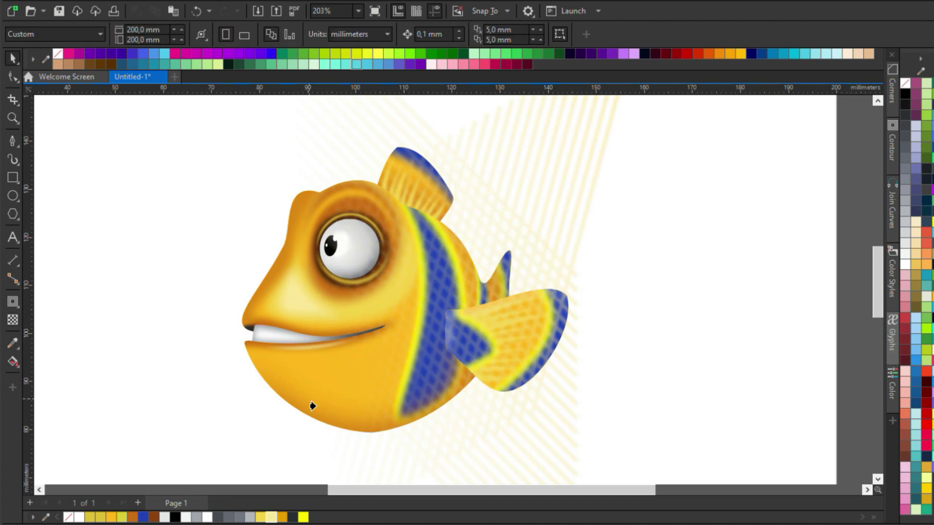
- Delete the pale yellow crosshatch from over the fish
key(Delete)
scroll(477, 309, down, 2)
click(477, 313)
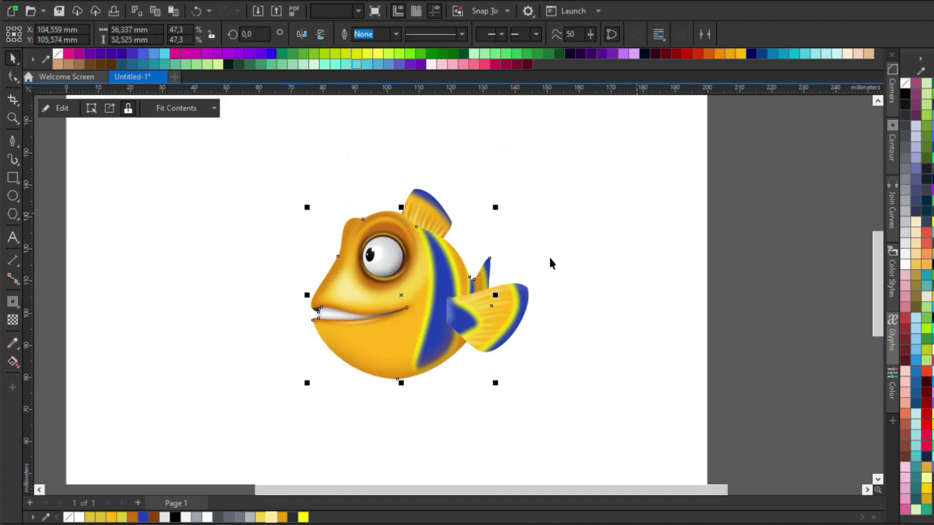
scroll(457, 321, up, 2)
key(Escape)
- Draw a vertical line about 55.6 mm tall beside the fish, duplicate it into a dense row, and combine the lines into one object
key(ctrl+v)
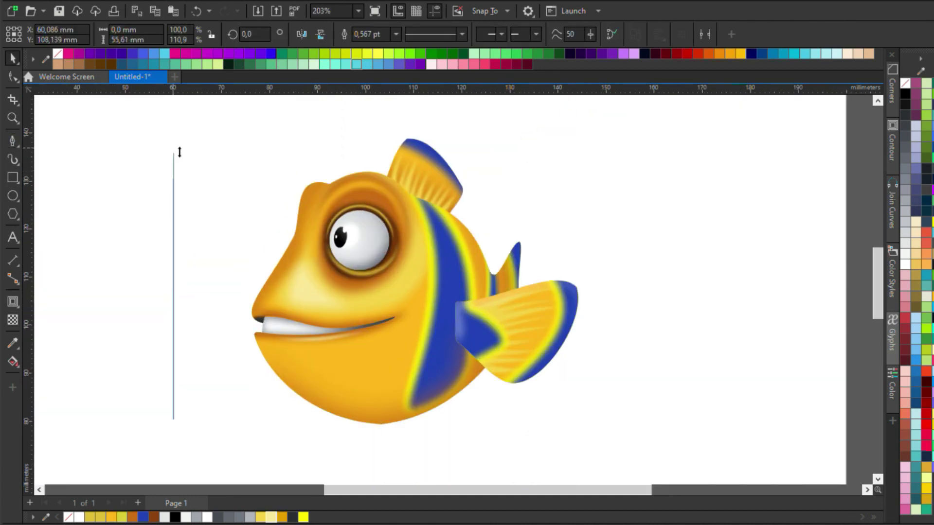
key(ctrl+d)
scroll(186, 177, down, 2)
drag(185, 177, 121, 154)
shift+click(120, 155)
key(ctrl+l)
scroll(225, 189, up, 2)
- Cross the combined lines with a rotated copy to form a fine pale yellow grid about 59 × 59 mm over the fish
drag(288, 421, 273, 151)
right_click(273, 150)
drag(271, 223, 499, 226)
scroll(444, 262, up, 2)
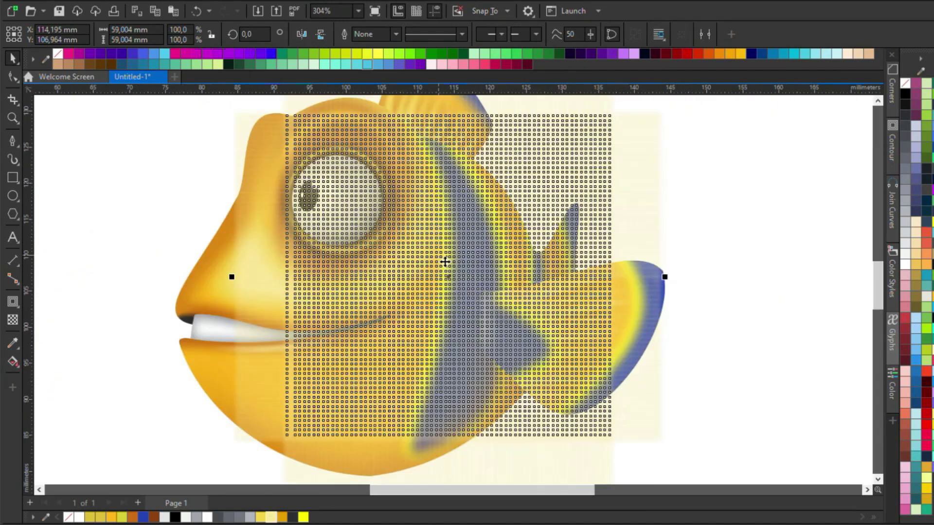
scroll(413, 255, down, 2)
- Enlarge the grid to cover the fish and place it inside the body as a scale texture with transparency 66, fading toward the face
drag(603, 417, 660, 462)
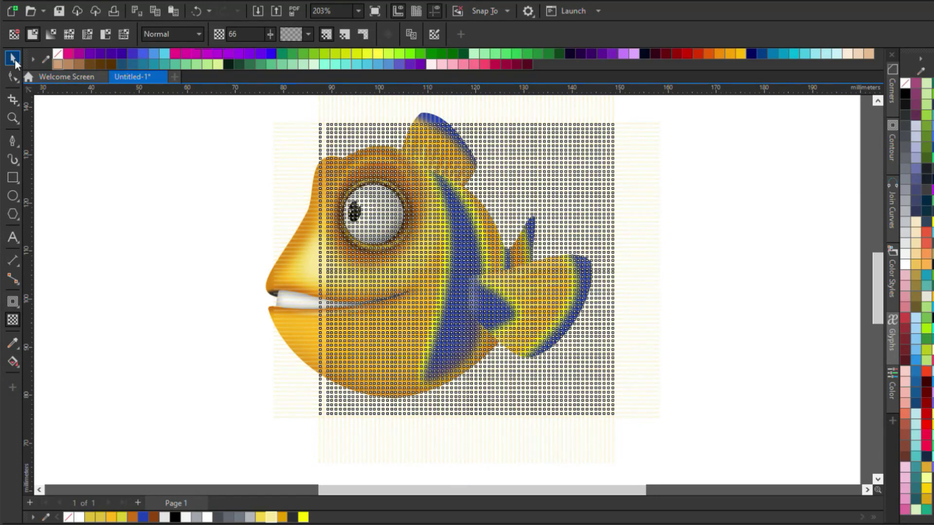
click(14, 62)
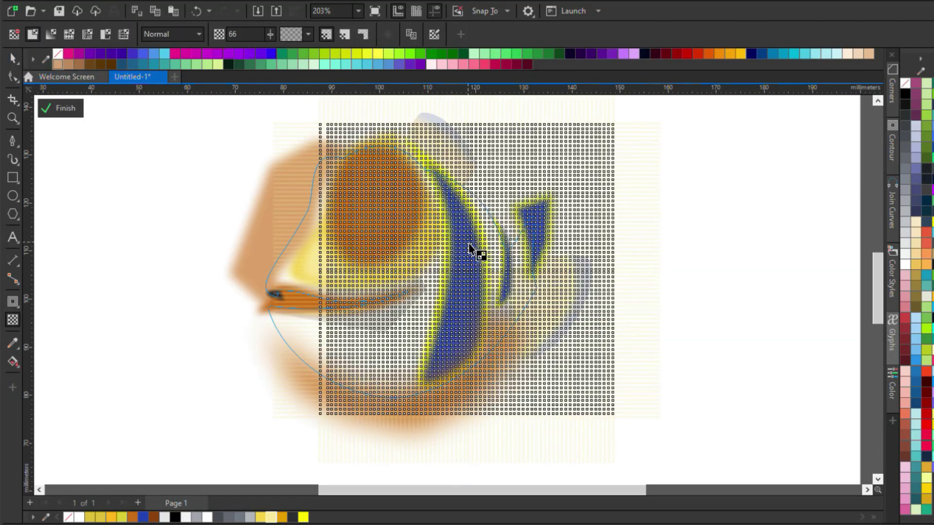
scroll(474, 252, down, 2)
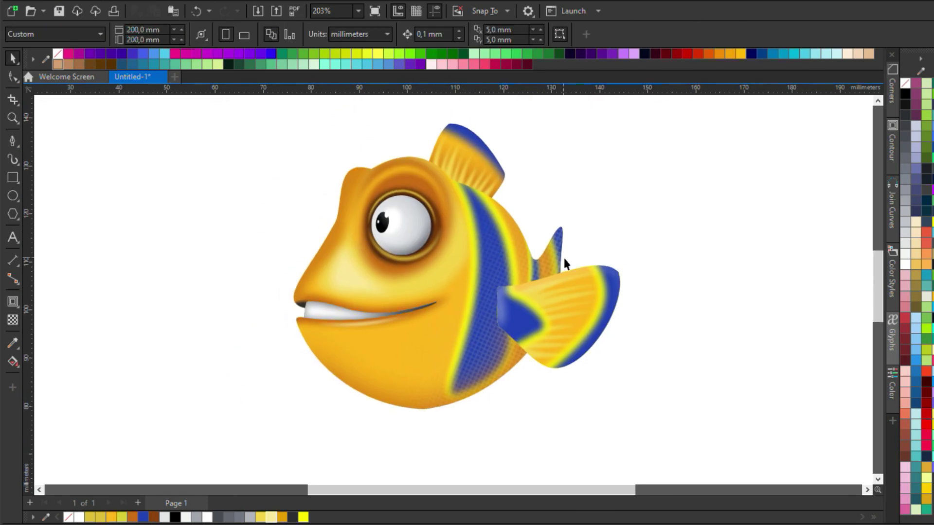
- Draw a flat ellipse about 67.9 × 3.8 mm below the fish as a soft dark grey ground shadow without an outline
scroll(559, 263, down, 2)
scroll(437, 236, up, 2)
scroll(313, 362, down, 3)
key(F7)
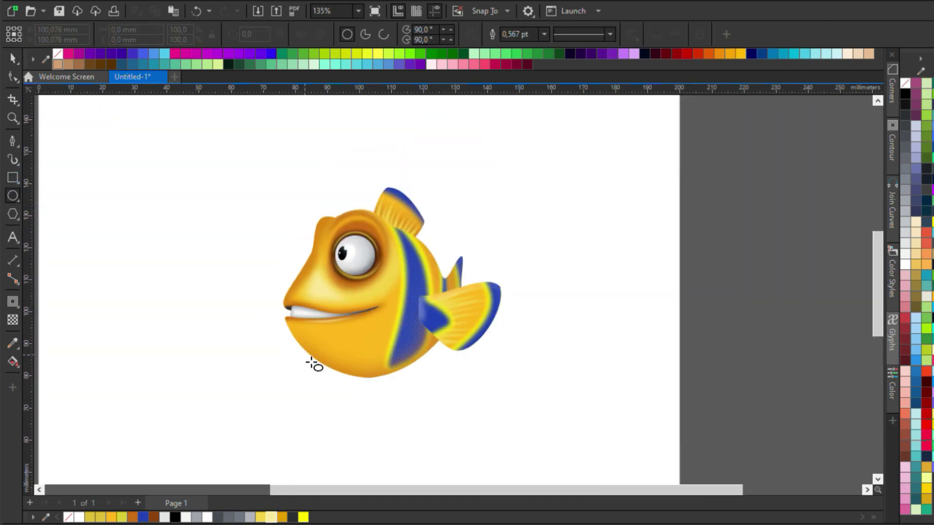
drag(273, 343, 423, 362)
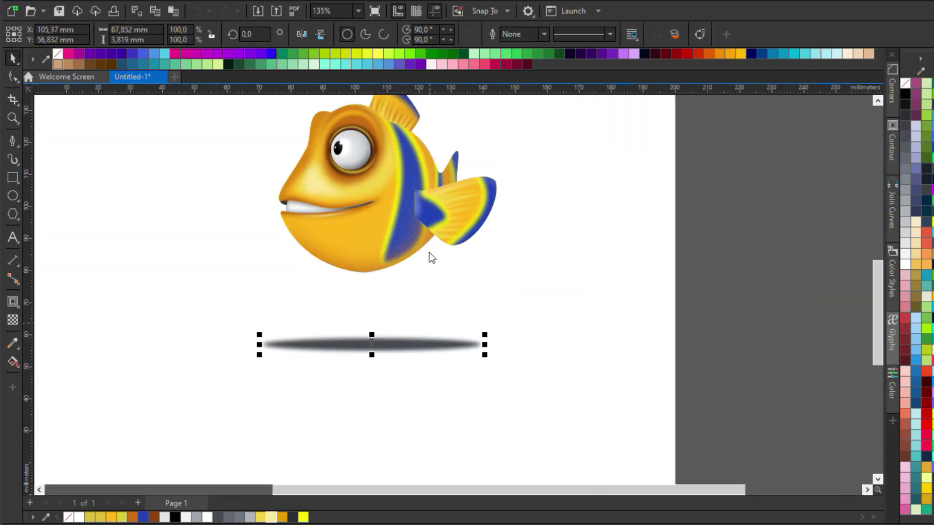